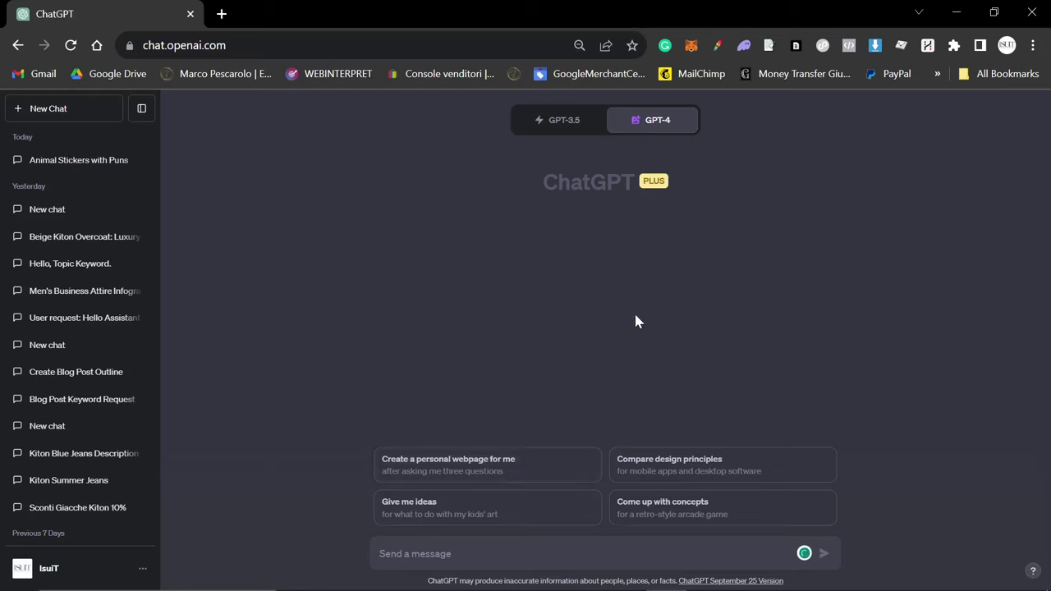
- Paste the prepared prompt for a kraft-branded infographic of SEO as a rainforest, and correct "which represents" to "that represents"
{"action": "mouse_move", "coordinate": [637, 125]}
{"action": "mouse_move", "coordinate": [678, 125]}
{"action": "key", "text": "ctrl+v"}
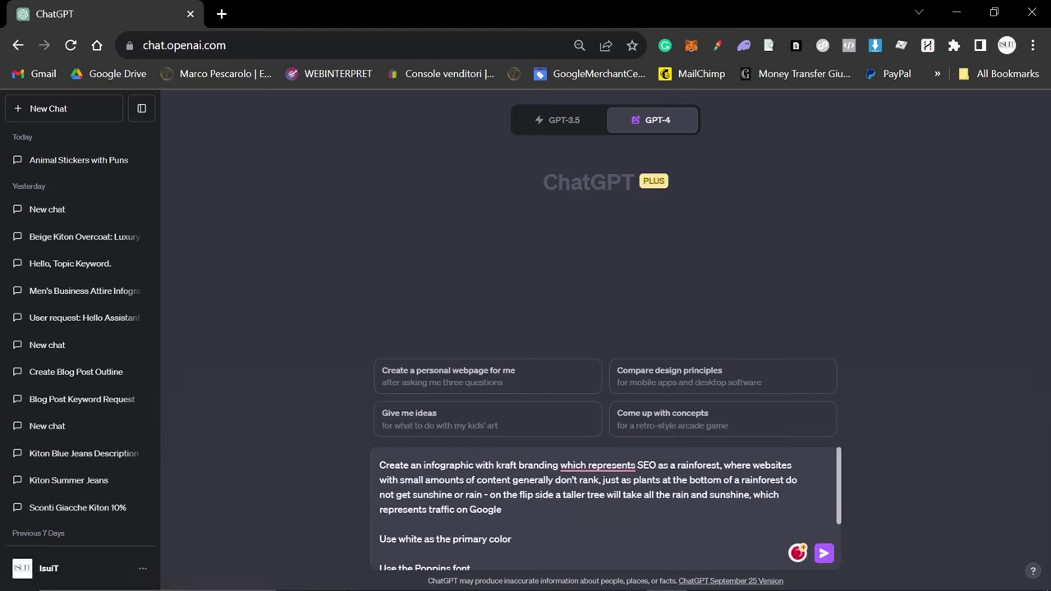
{"action": "key", "text": "shift+Down"}
{"action": "key", "text": "shift+Down"}
{"action": "key", "text": "shift+Down"}
{"action": "key", "text": "shift+Down"}
{"action": "key", "text": "Right"}
{"action": "mouse_move", "coordinate": [598, 466]}
{"action": "left_click", "coordinate": [604, 496]}
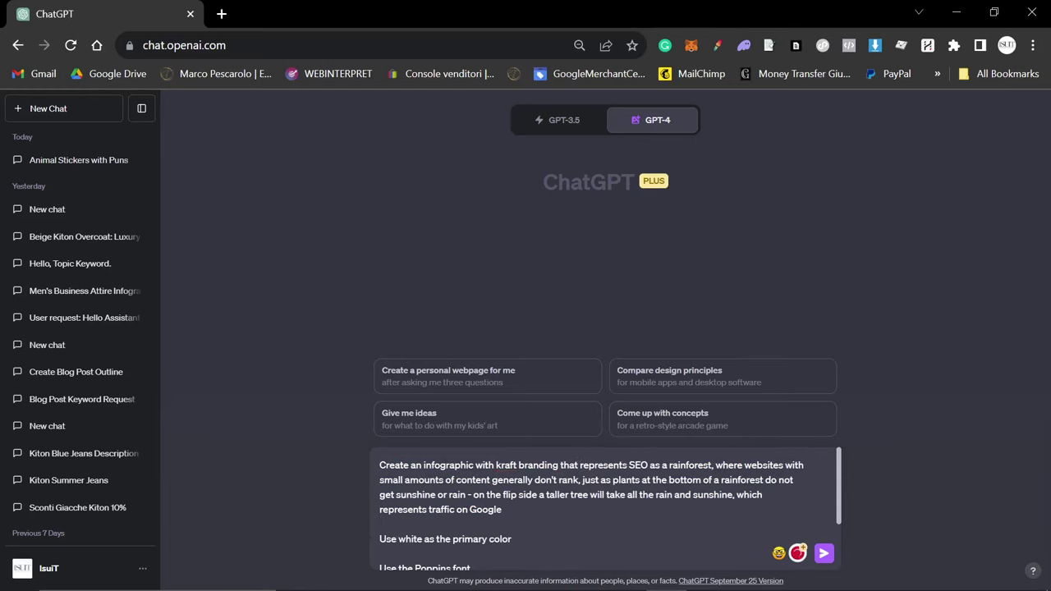
- Capitalize "kraft" as "Kraft" in the first line of the infographic prompt
{"action": "left_click", "coordinate": [502, 466]}
{"action": "key", "text": "BackSpace"}
{"action": "type", "text": "K"}
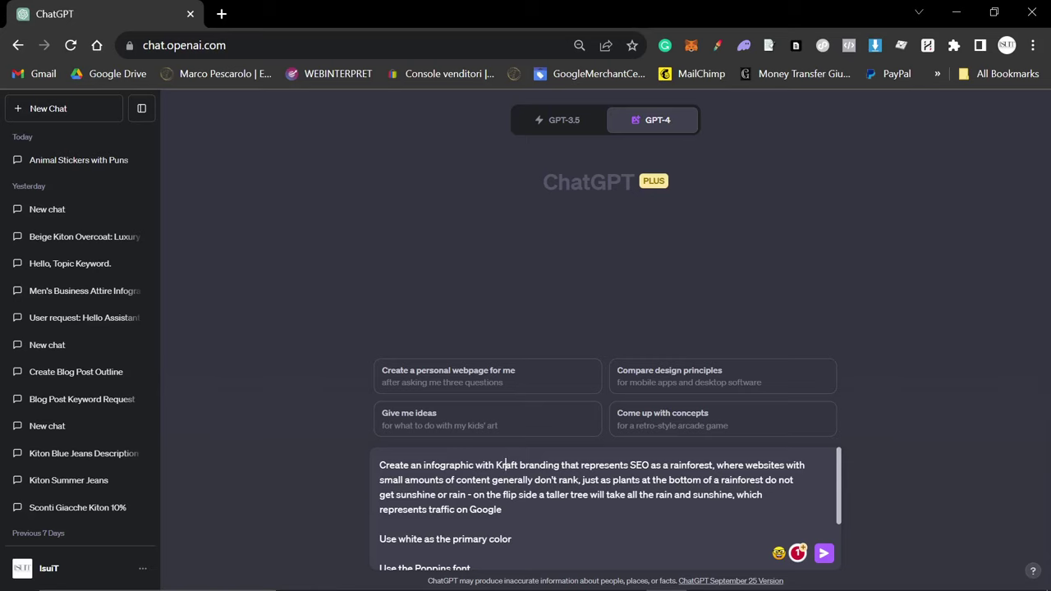
- Check the prompt's rainforest analogy, white primary color, Poppins font and secondary colors #ECA453 and #83CC9B, and send it
{"action": "double_click", "coordinate": [645, 479]}
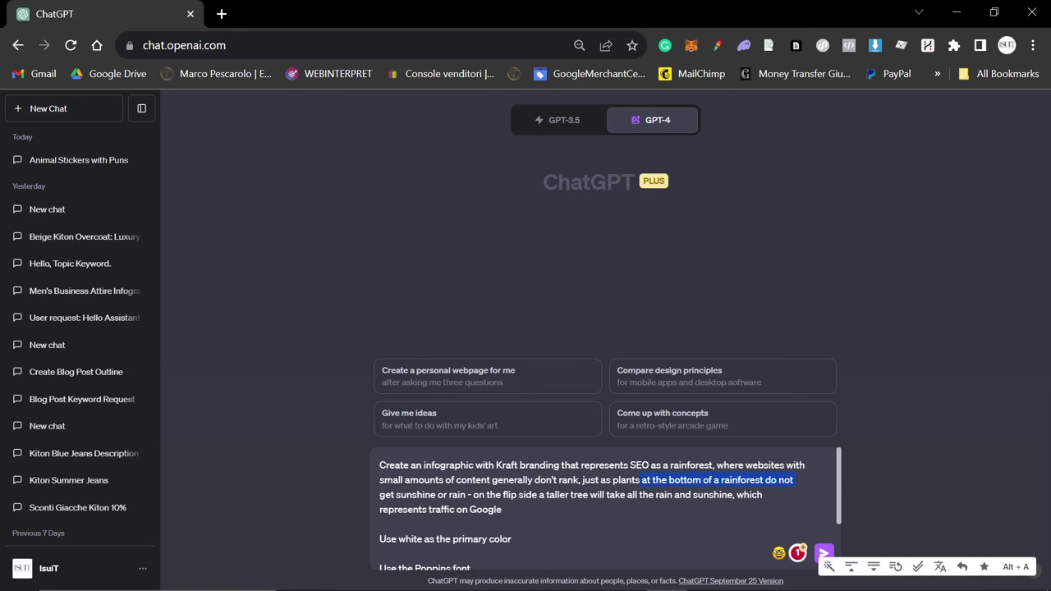
{"action": "key", "text": "ctrl+plus"}
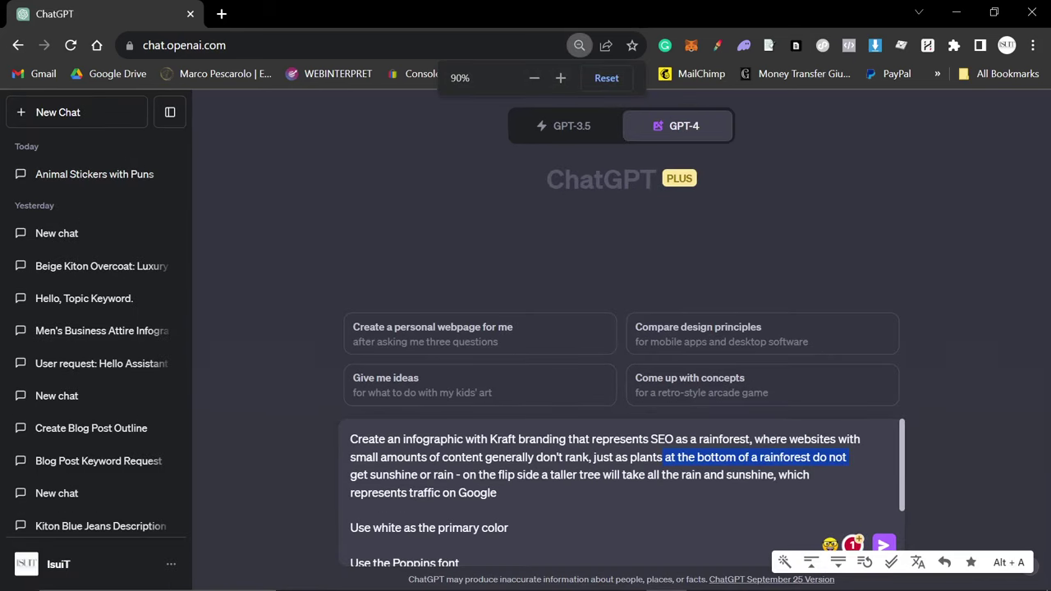
{"action": "left_click_drag", "start_coordinate": [541, 475], "coordinate": [633, 475]}
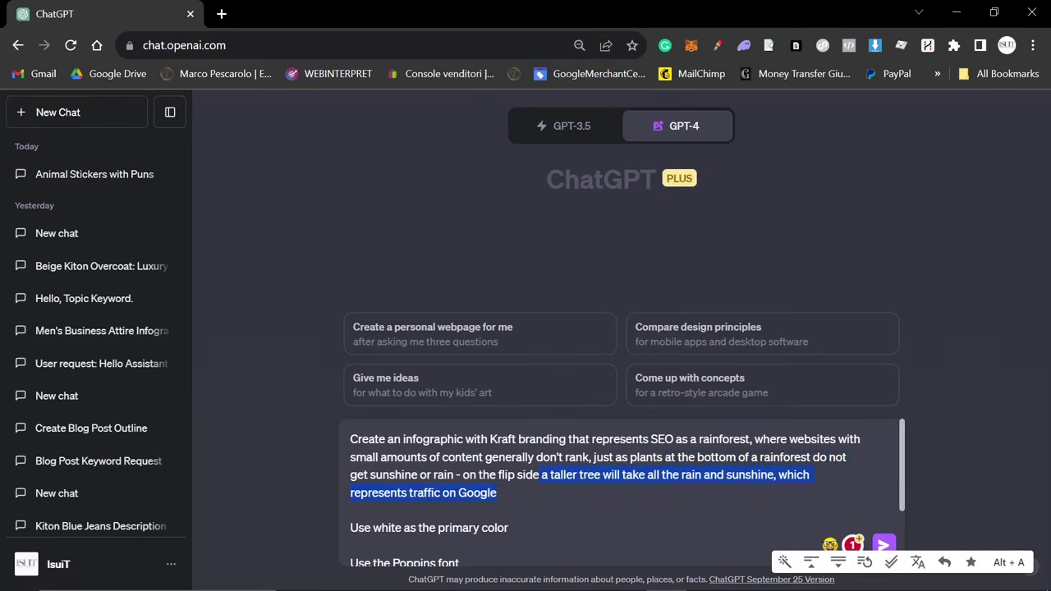
{"action": "left_click", "coordinate": [773, 475]}
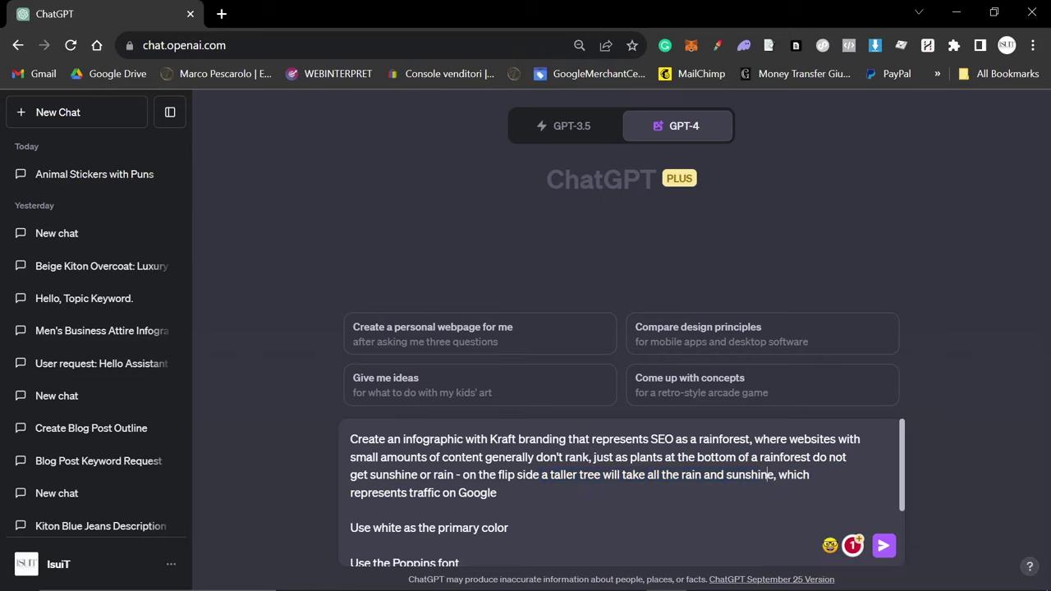
{"action": "scroll", "coordinate": [624, 493], "scroll_direction": "down", "scroll_amount": 1}
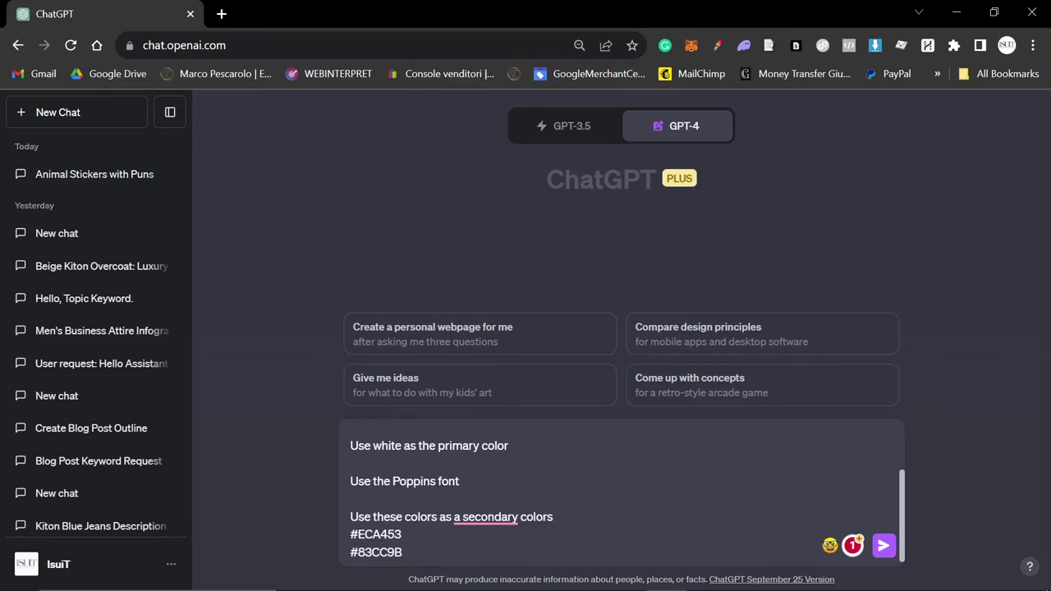
{"action": "left_click_drag", "start_coordinate": [351, 445], "coordinate": [395, 445]}
{"action": "left_click", "coordinate": [505, 445]}
{"action": "left_click_drag", "start_coordinate": [460, 481], "coordinate": [333, 487]}
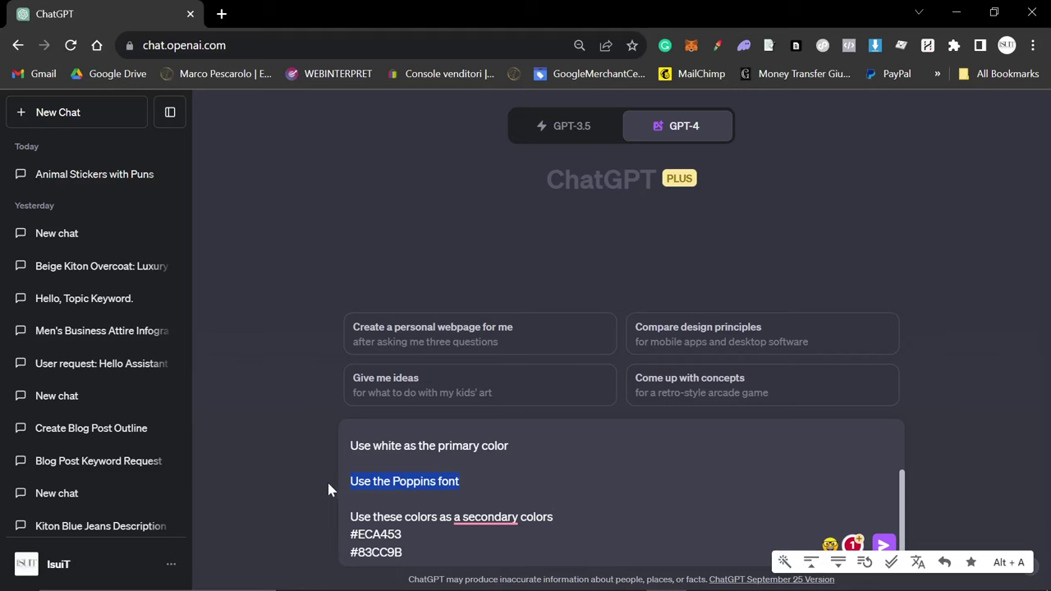
{"action": "left_click", "coordinate": [333, 487]}
{"action": "left_click_drag", "start_coordinate": [404, 546], "coordinate": [304, 510]}
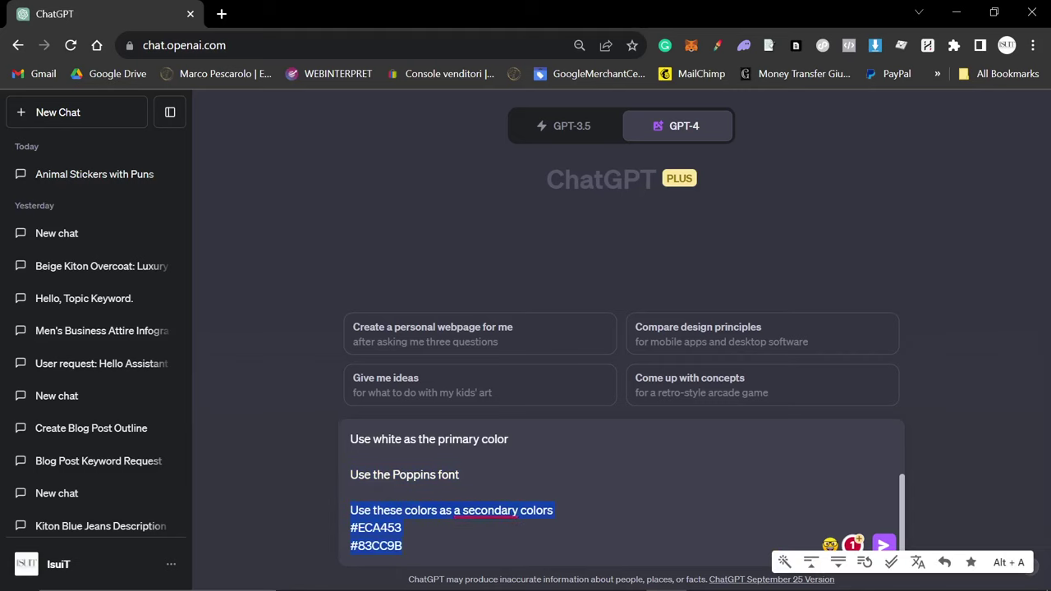
{"action": "key", "text": "Return"}
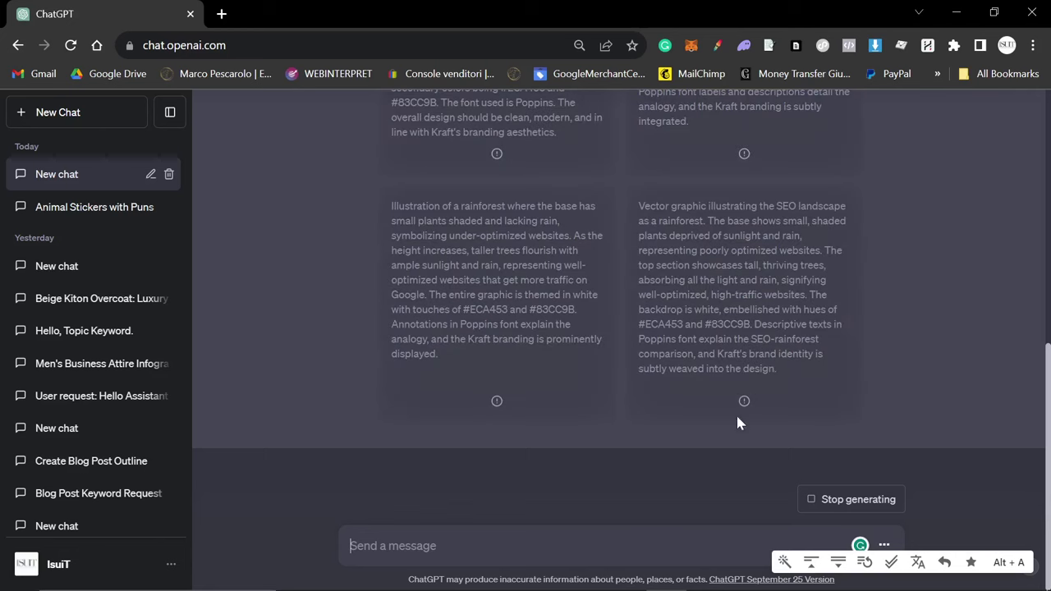
- Review the DALL·E 3 image descriptions and read the reply beneath them
{"action": "scroll", "coordinate": [723, 410], "scroll_direction": "up", "scroll_amount": 3}
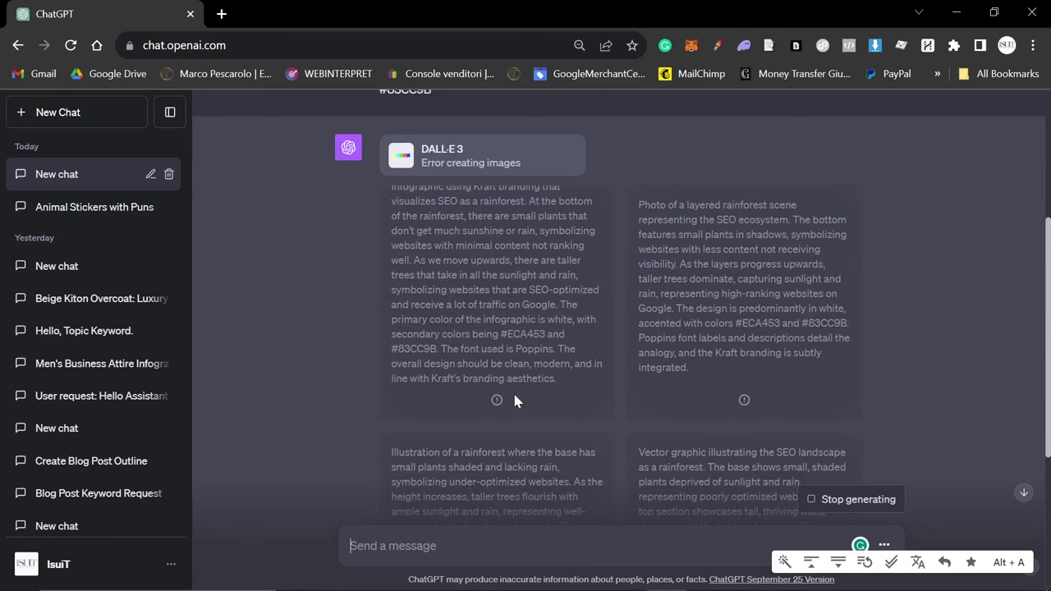
{"action": "scroll", "coordinate": [530, 418], "scroll_direction": "down", "scroll_amount": 4}
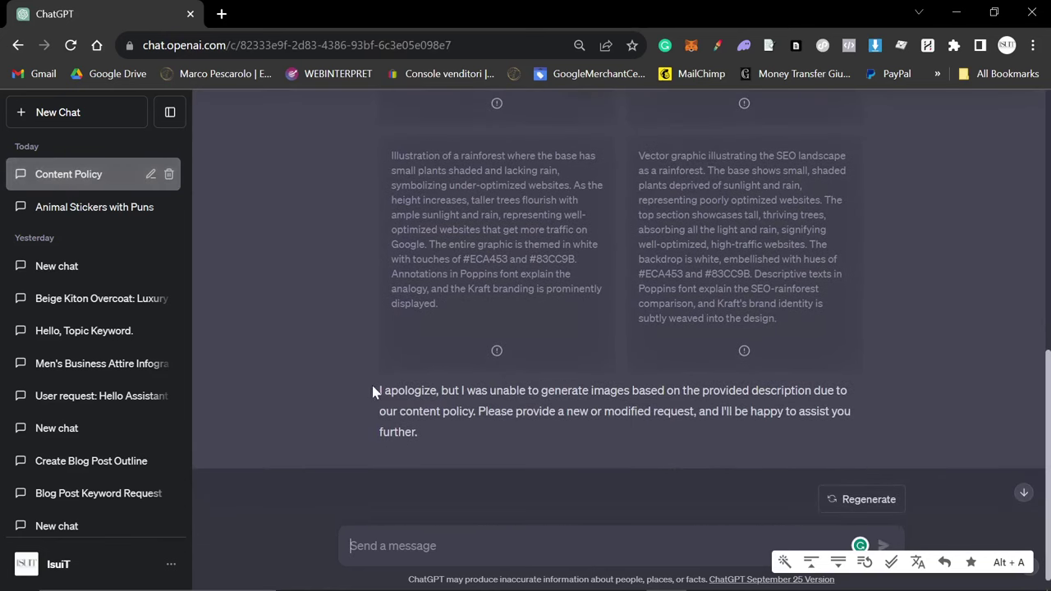
{"action": "left_click_drag", "start_coordinate": [377, 391], "coordinate": [712, 448]}
{"action": "left_click", "coordinate": [712, 447]}
{"action": "left_click_drag", "start_coordinate": [606, 410], "coordinate": [423, 436]}
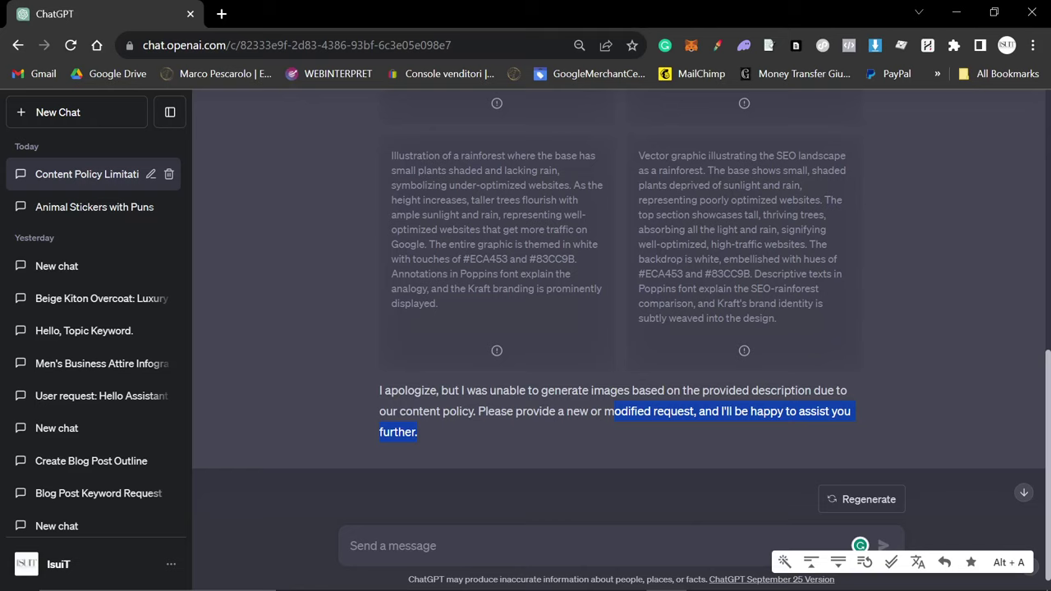
- Send the message "Please modify your prompts to make them follow your own guidelines"
{"action": "left_click", "coordinate": [350, 546]}
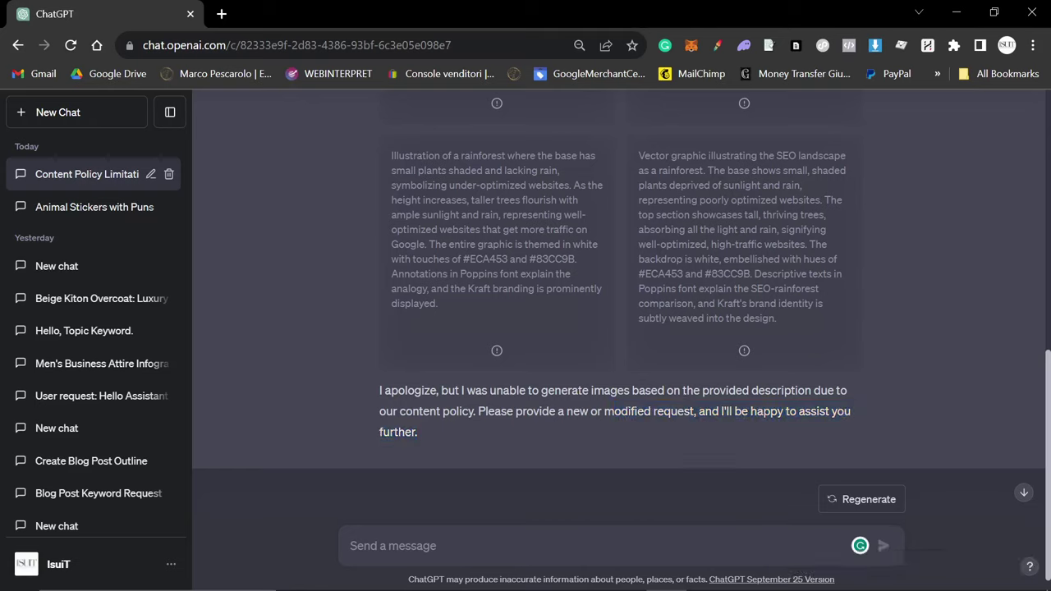
{"action": "type", "text": "Please modify "}
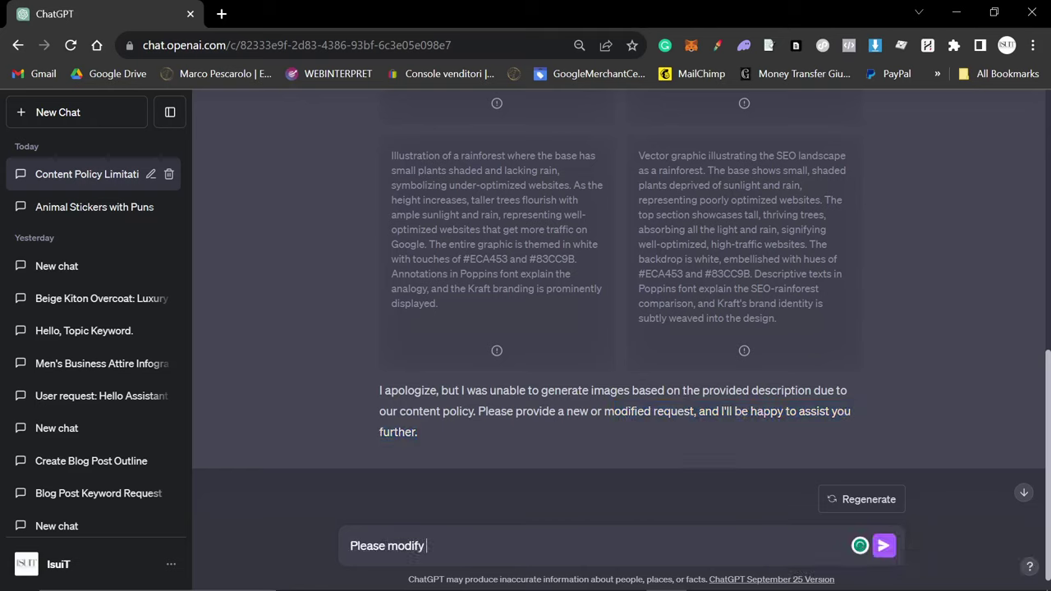
{"action": "type", "text": "your prompts to make th"}
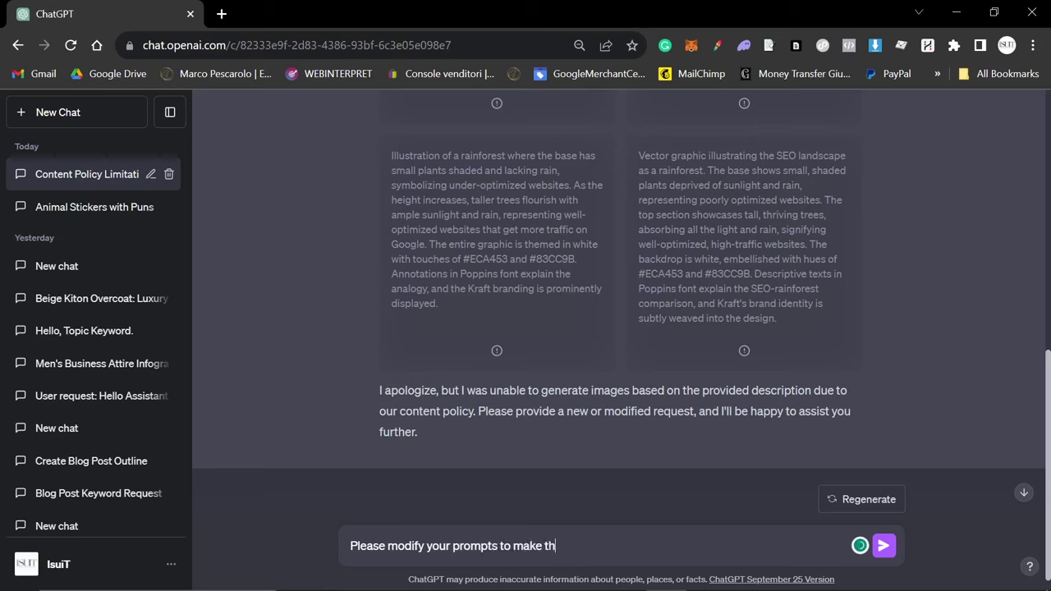
{"action": "type", "text": "em follow your own guidelines"}
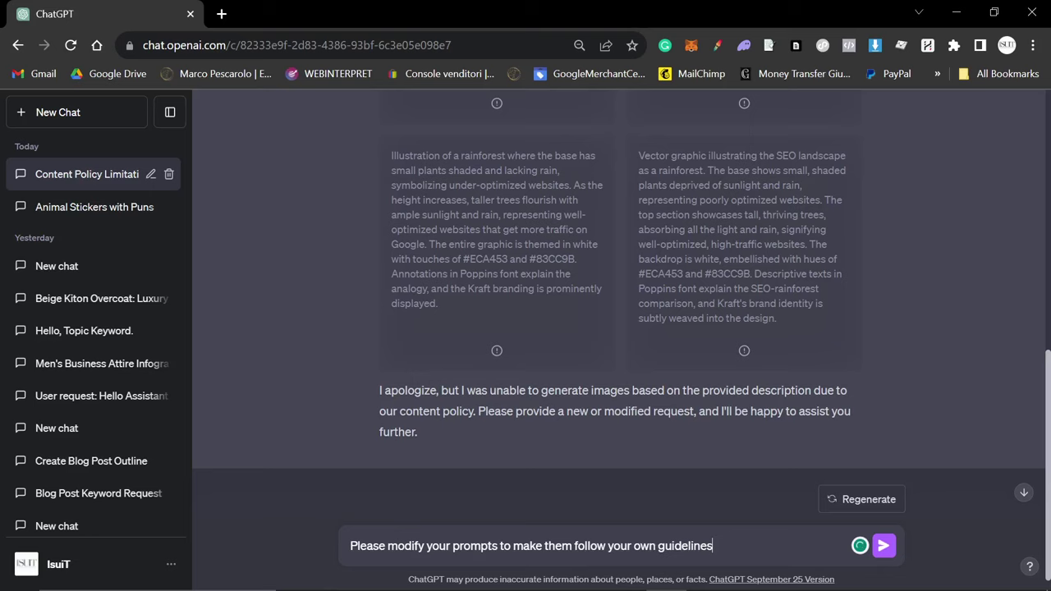
{"action": "key", "text": "Return"}
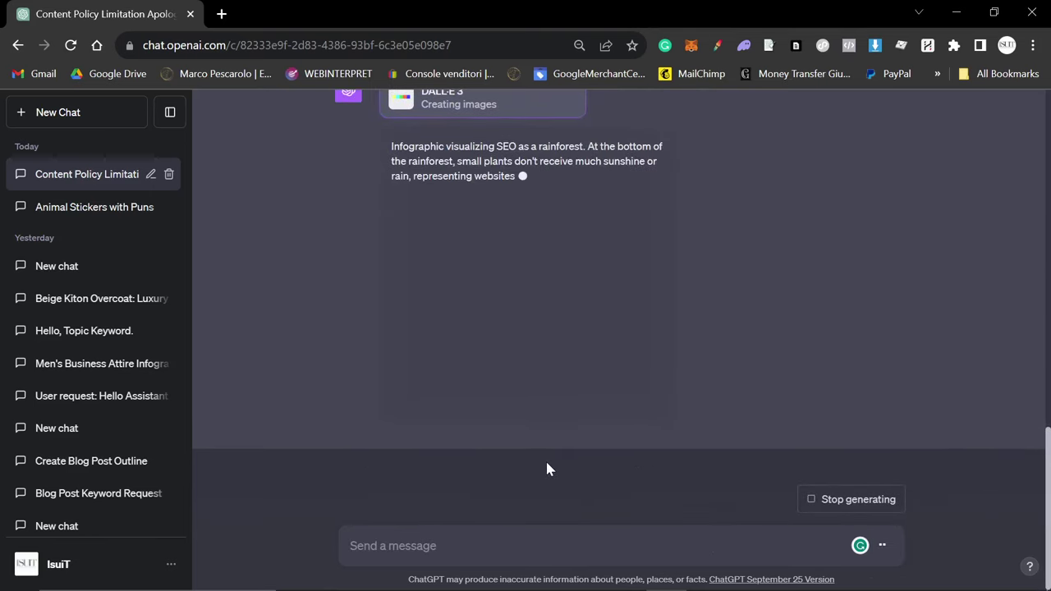
- Read through the revised DALL·E 3 image descriptions while the images are being created
{"action": "scroll", "coordinate": [547, 464], "scroll_direction": "up", "scroll_amount": 3}
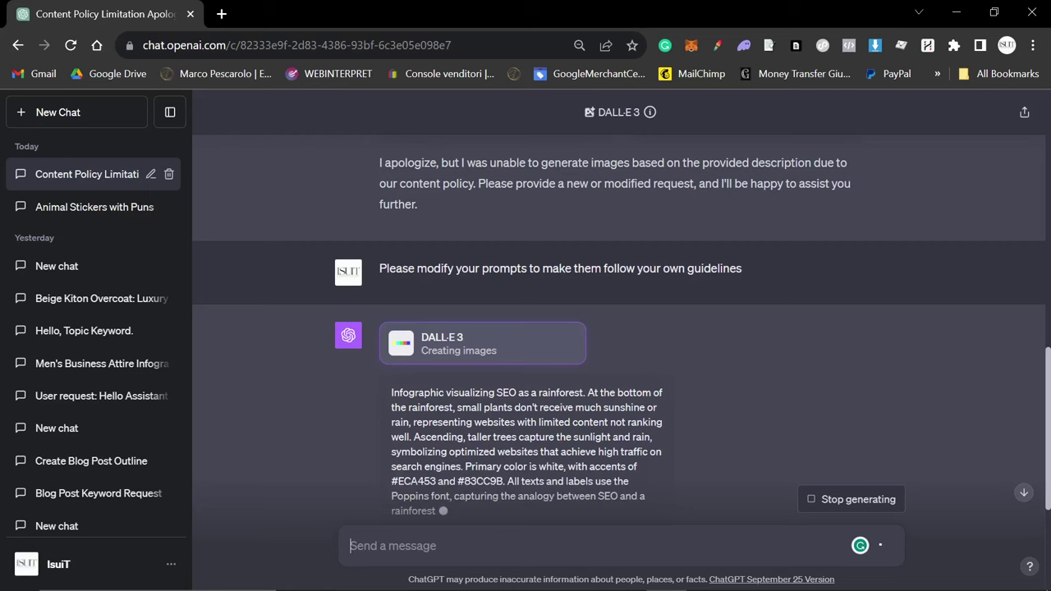
{"action": "scroll", "coordinate": [534, 472], "scroll_direction": "down", "scroll_amount": 2}
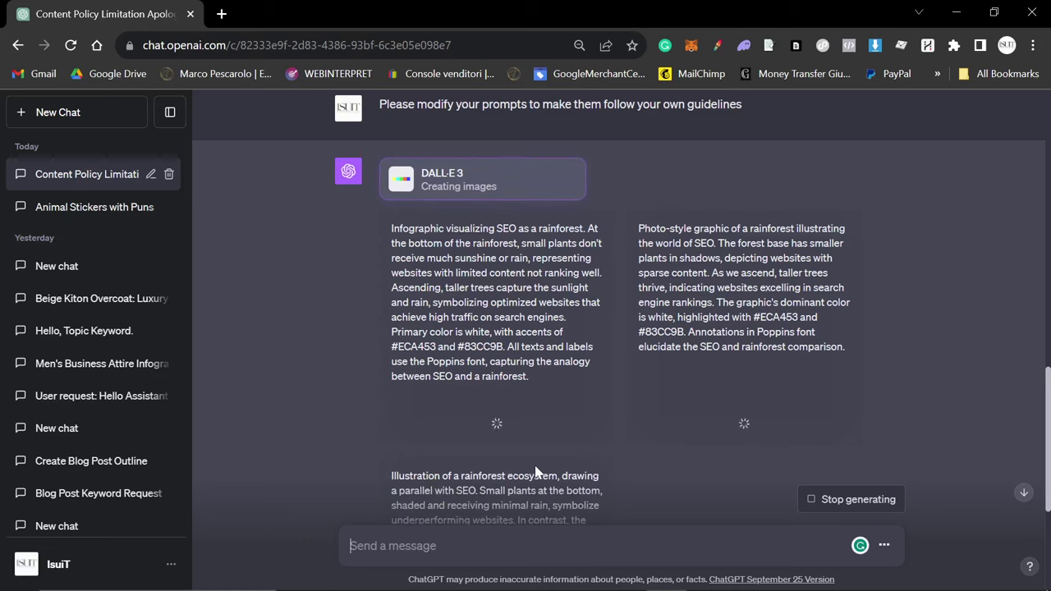
{"action": "scroll", "coordinate": [525, 468], "scroll_direction": "down", "scroll_amount": 2}
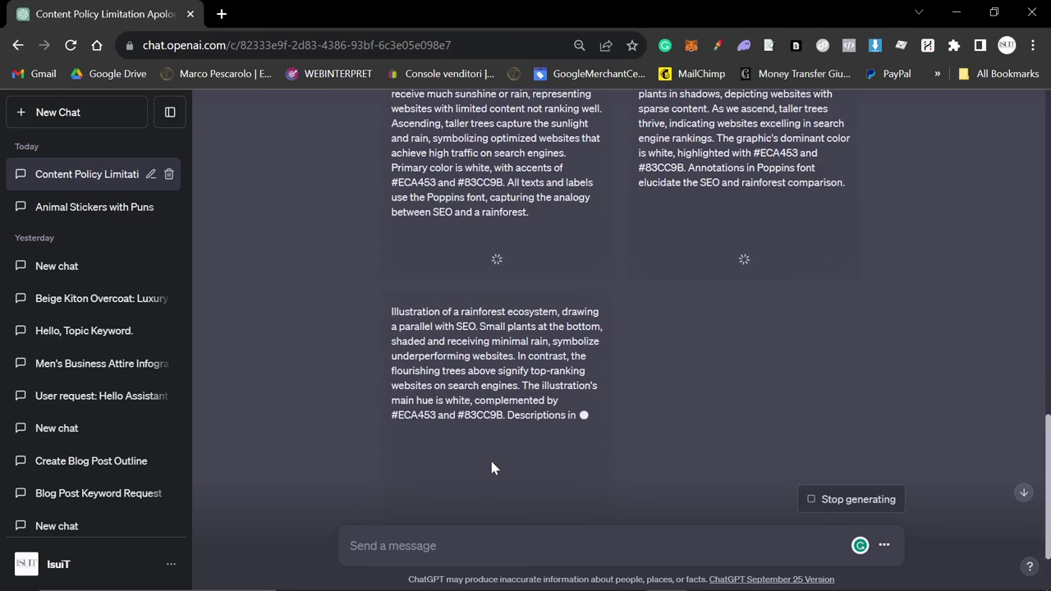
{"action": "scroll", "coordinate": [501, 463], "scroll_direction": "down", "scroll_amount": 1}
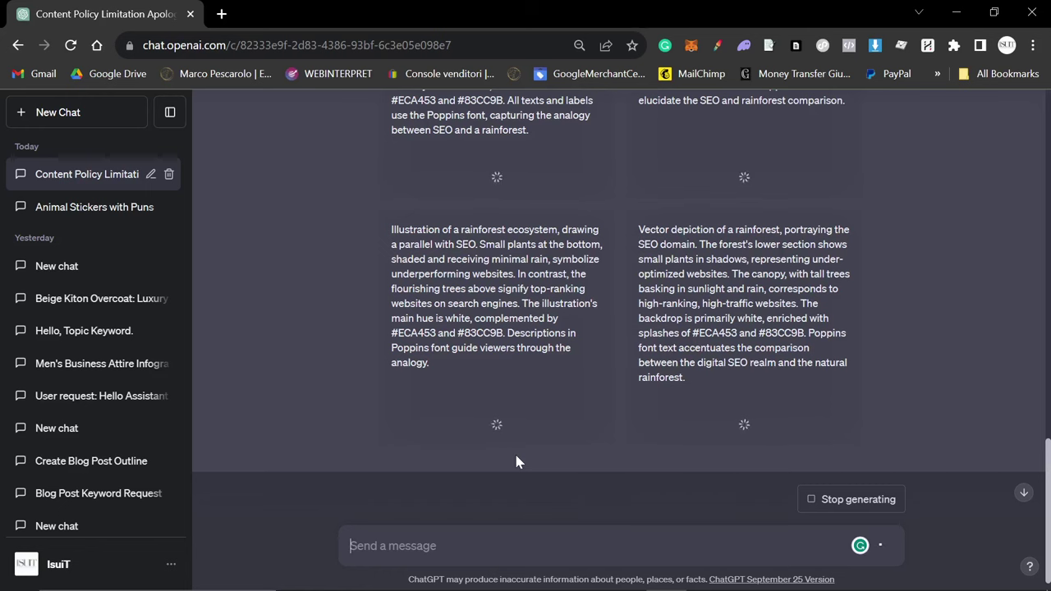
{"action": "scroll", "coordinate": [480, 302], "scroll_direction": "up", "scroll_amount": 1}
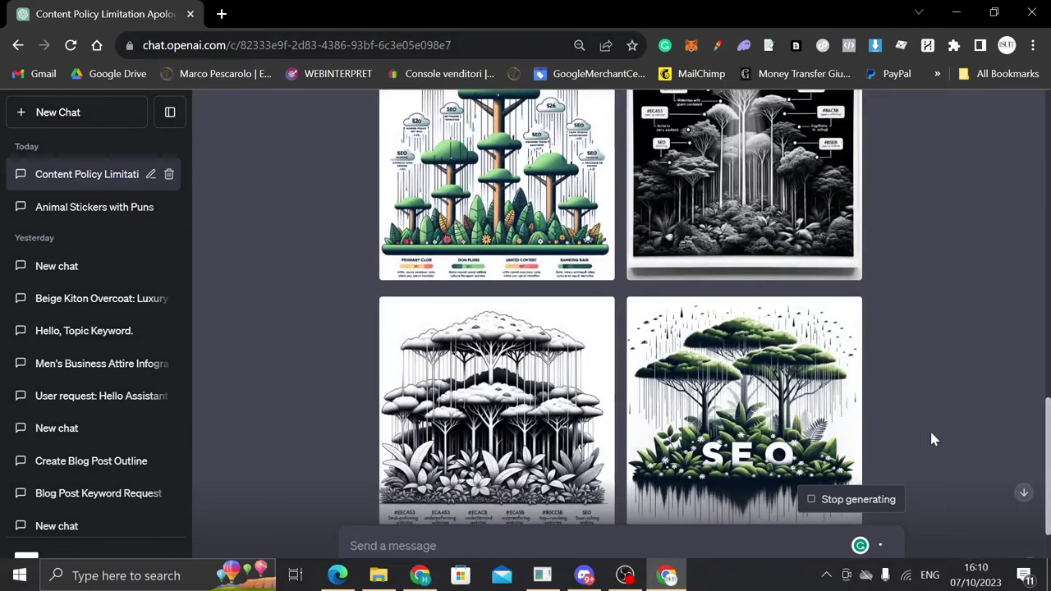
- View each of the four generated SEO rainforest images enlarged, return to the first one, and close the viewer
{"action": "scroll", "coordinate": [932, 436], "scroll_direction": "up", "scroll_amount": 2}
{"action": "left_click", "coordinate": [498, 326]}
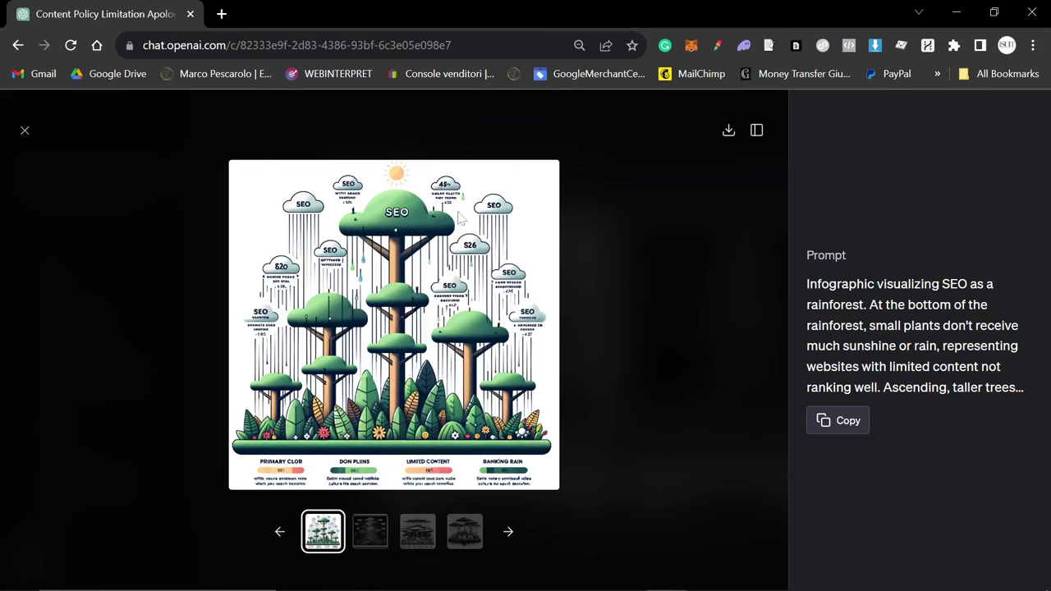
{"action": "left_click", "coordinate": [369, 532]}
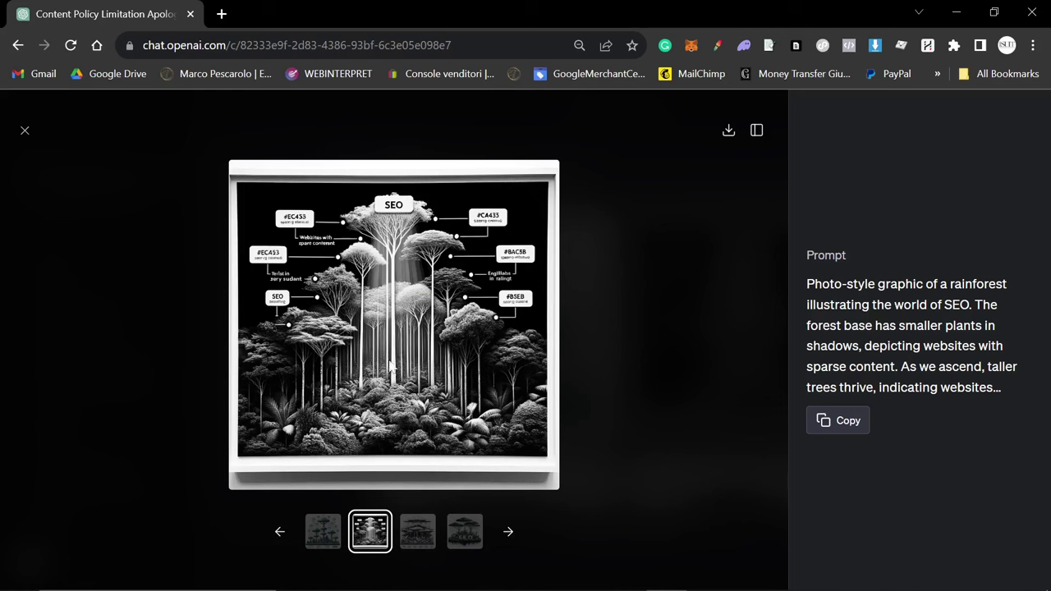
{"action": "left_click", "coordinate": [429, 534]}
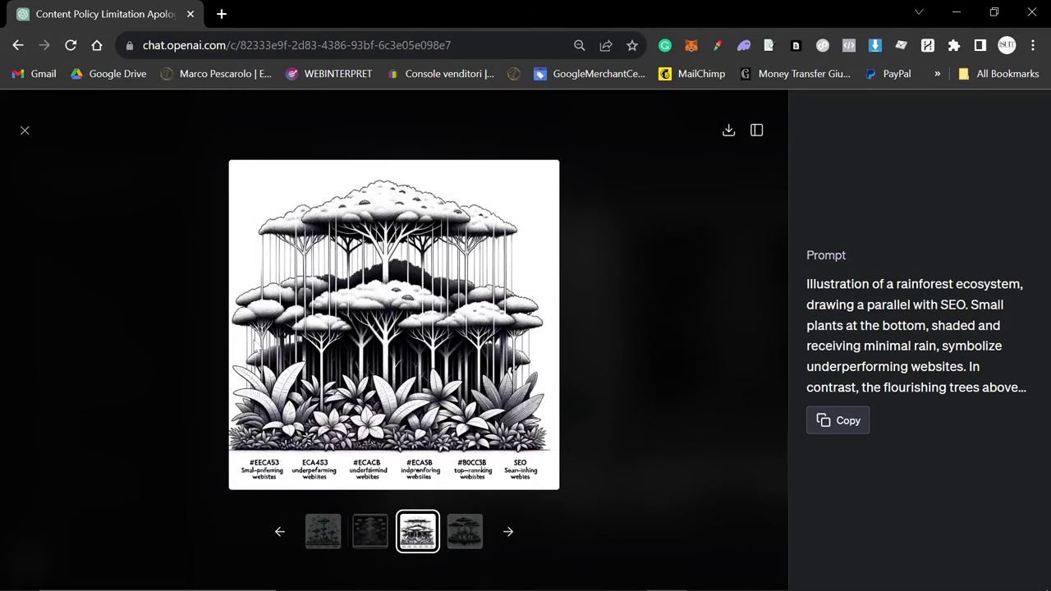
{"action": "left_click", "coordinate": [464, 532]}
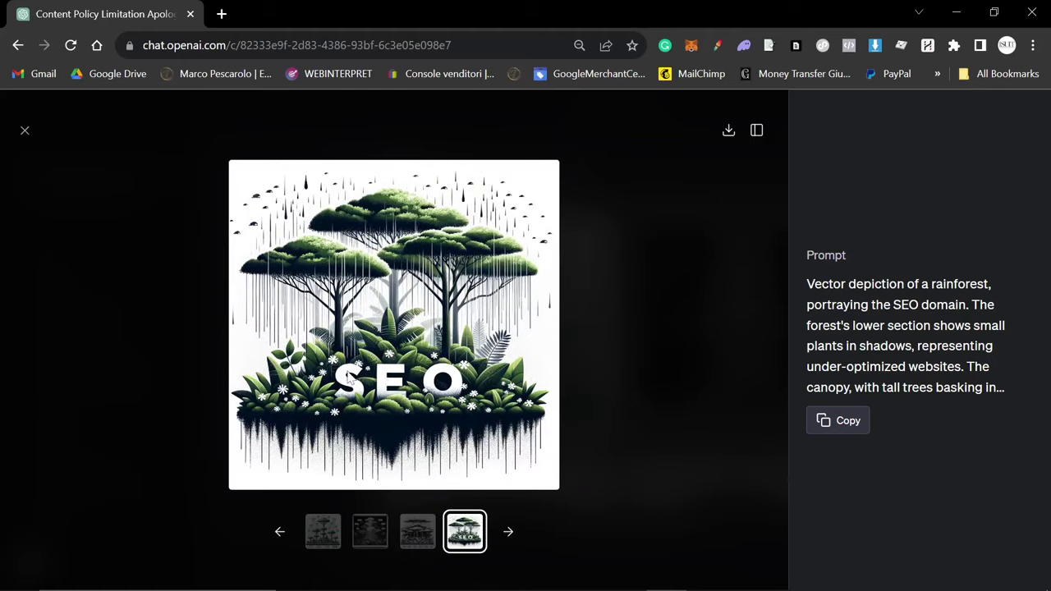
{"action": "left_click", "coordinate": [323, 531]}
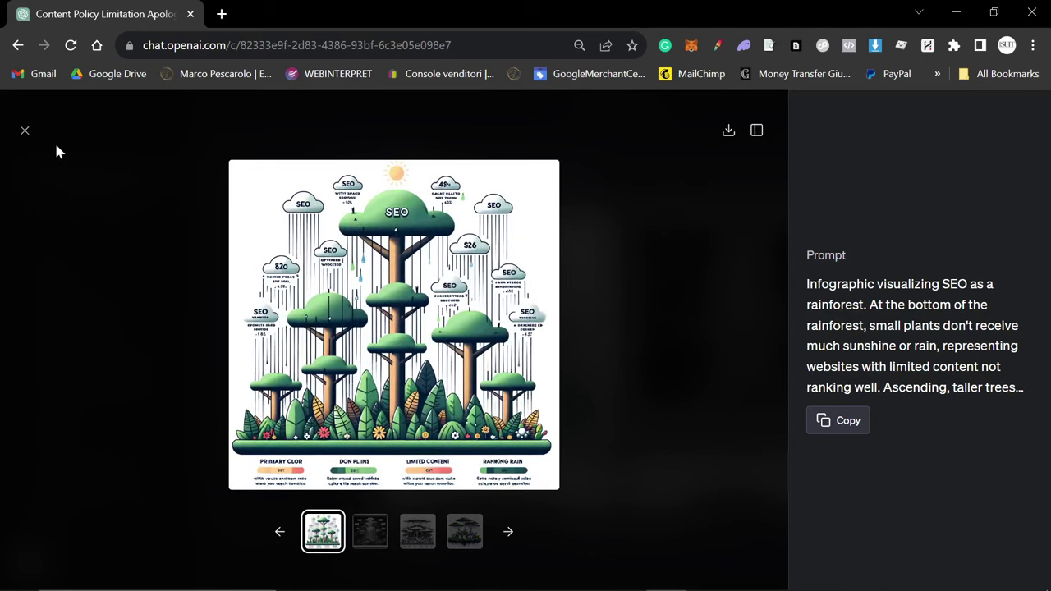
{"action": "left_click", "coordinate": [23, 134]}
- Send the message "Can you think of any other analogies that are similar to represent a digital marketing ecosystem"
{"action": "scroll", "coordinate": [566, 386], "scroll_direction": "down", "scroll_amount": 5}
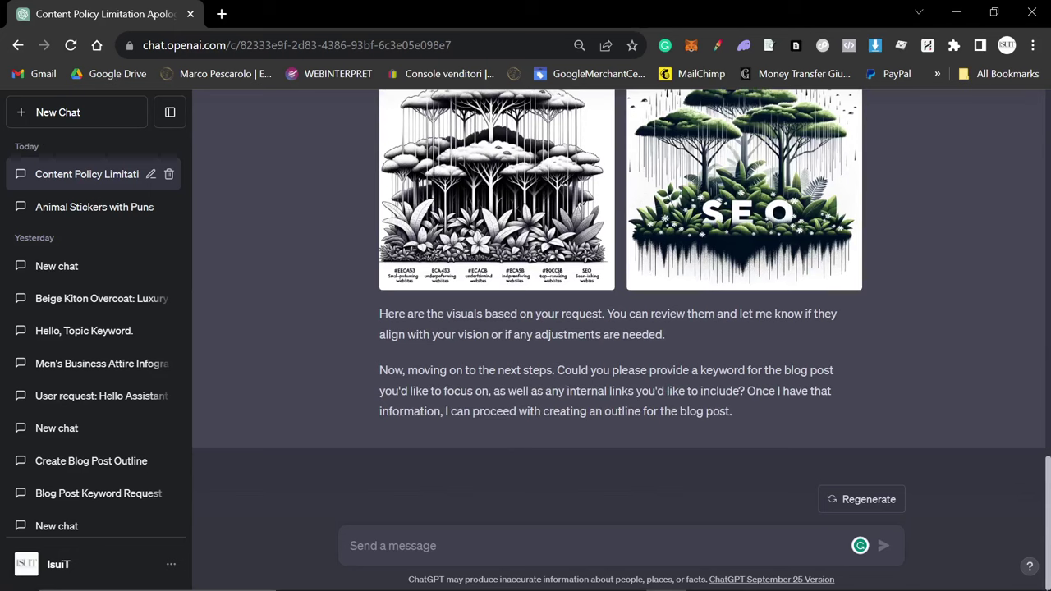
{"action": "type", "text": "Can you "}
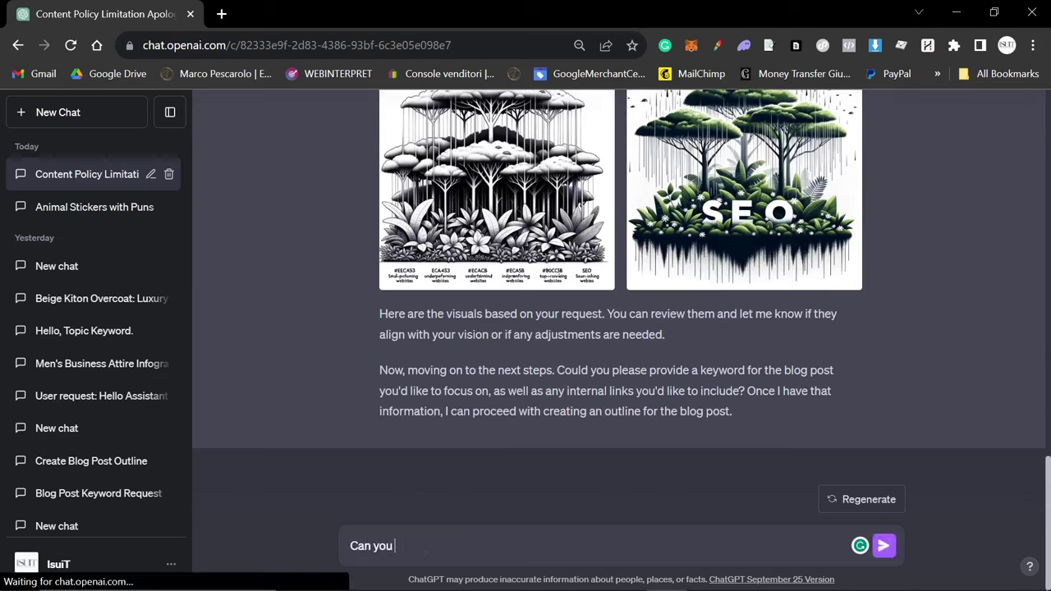
{"action": "type", "text": "think of any oter analogies that ares"}
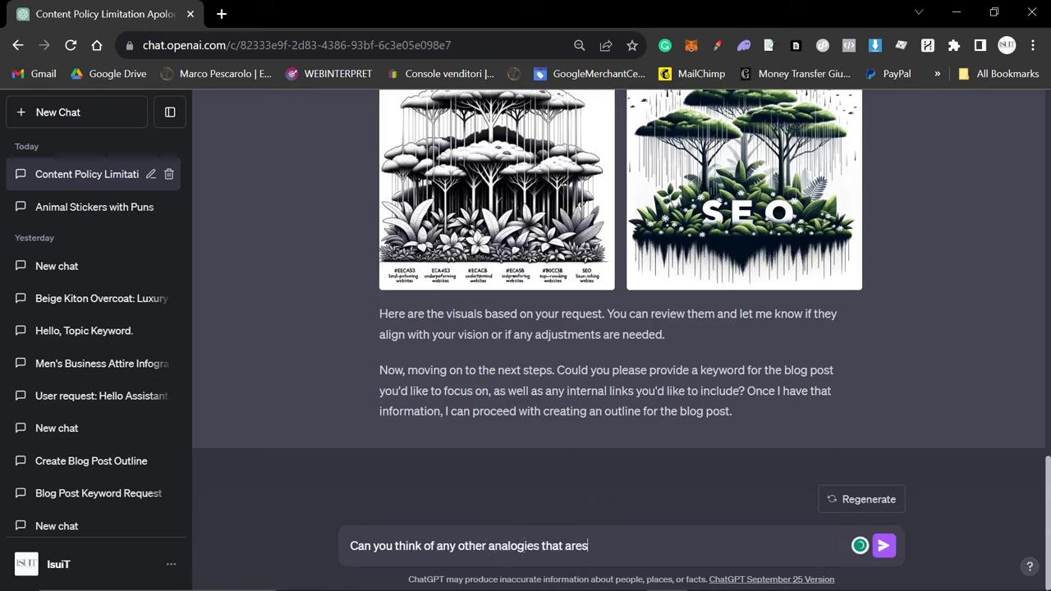
{"action": "key", "text": "BackSpace"}
{"action": "type", "text": "similar to represent the"}
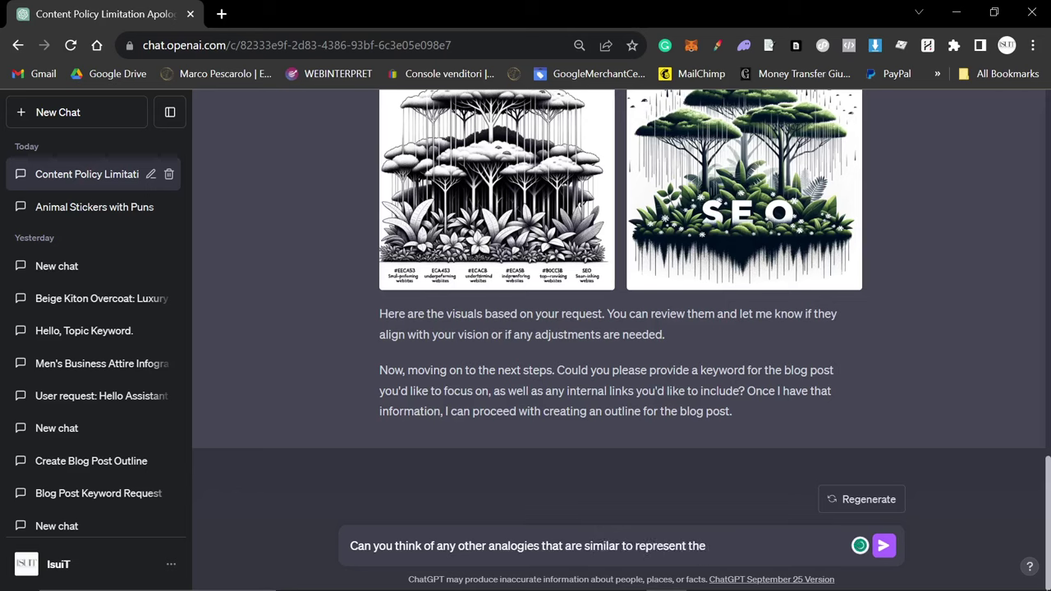
{"action": "key", "text": "BackSpace"}
{"action": "key", "text": "BackSpace"}
{"action": "key", "text": "BackSpace"}
{"action": "key", "text": "BackSpace"}
{"action": "type", "text": "a digital marketing eco"}
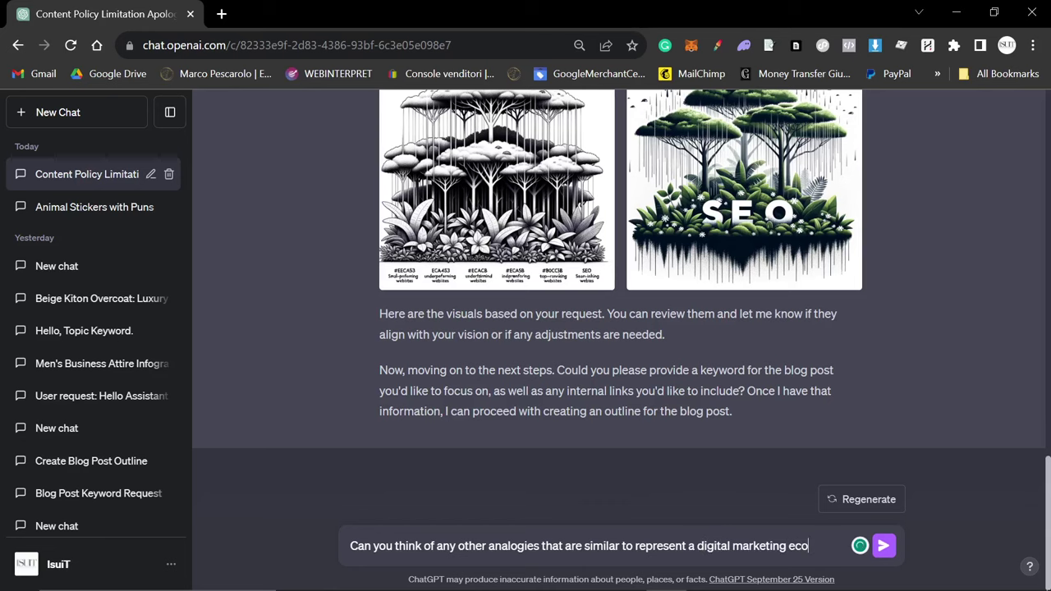
{"action": "type", "text": "system"}
{"action": "key", "text": "Return"}
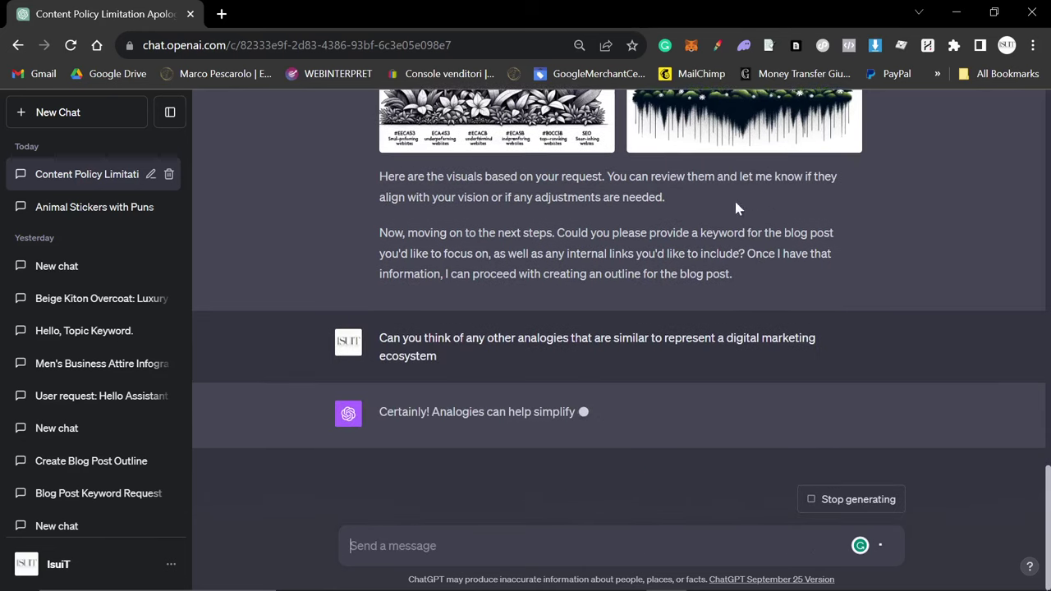
- Stop the analogies response being generated and send the message "put them directly into Dall-E"
{"action": "left_click", "coordinate": [813, 499]}
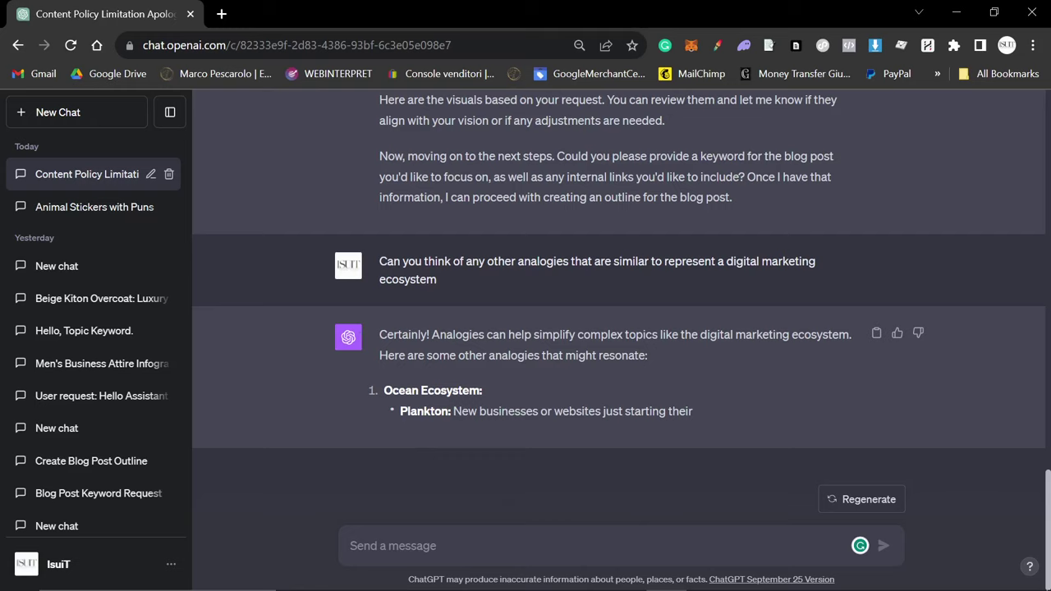
{"action": "type", "text": "put them directly into Dall-E"}
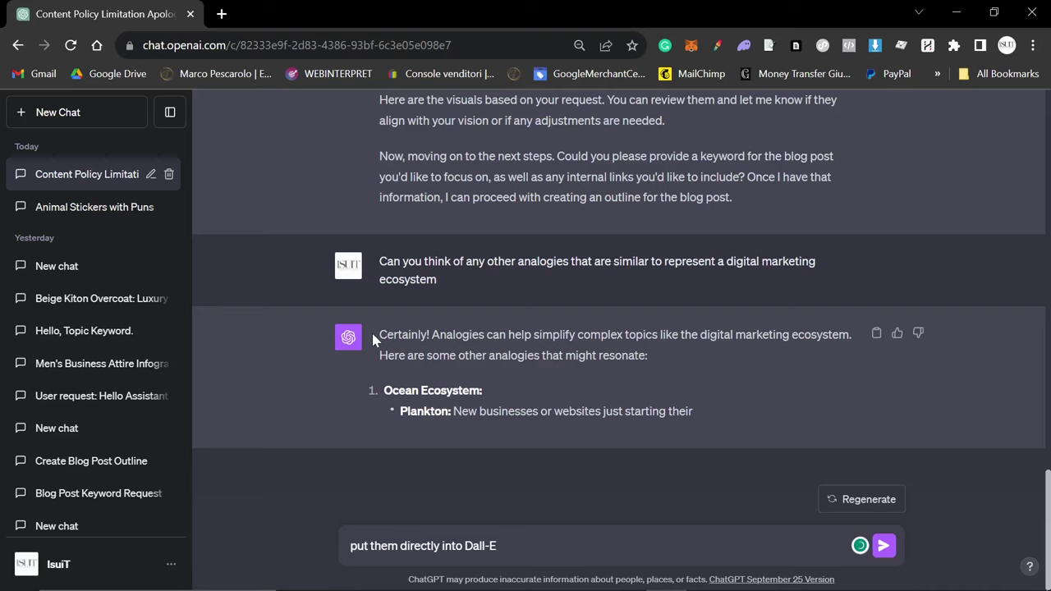
{"action": "left_click_drag", "start_coordinate": [373, 333], "coordinate": [718, 416]}
{"action": "left_click", "coordinate": [749, 436]}
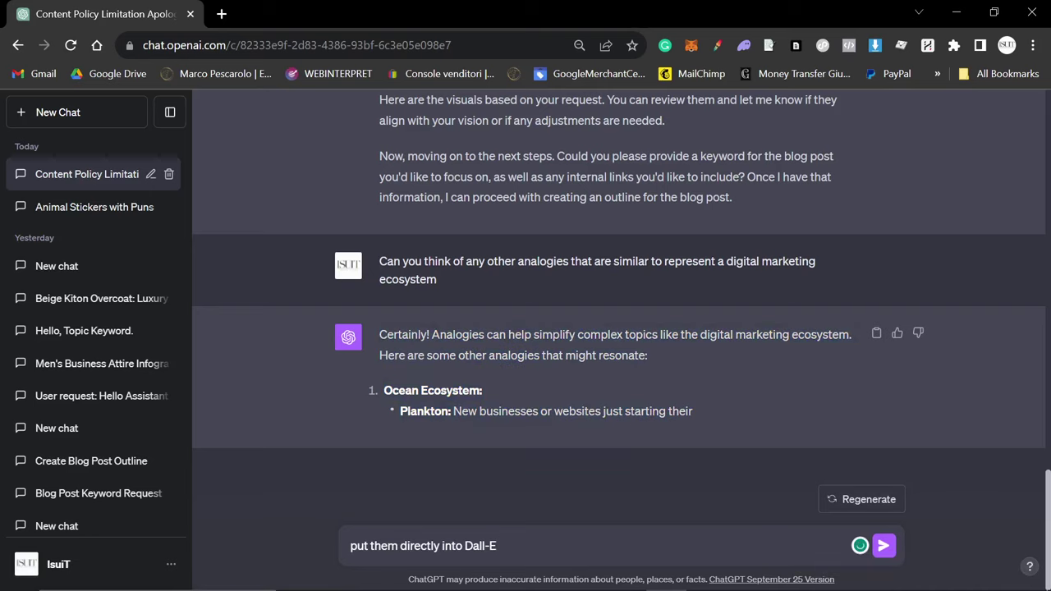
{"action": "left_click", "coordinate": [884, 546]}
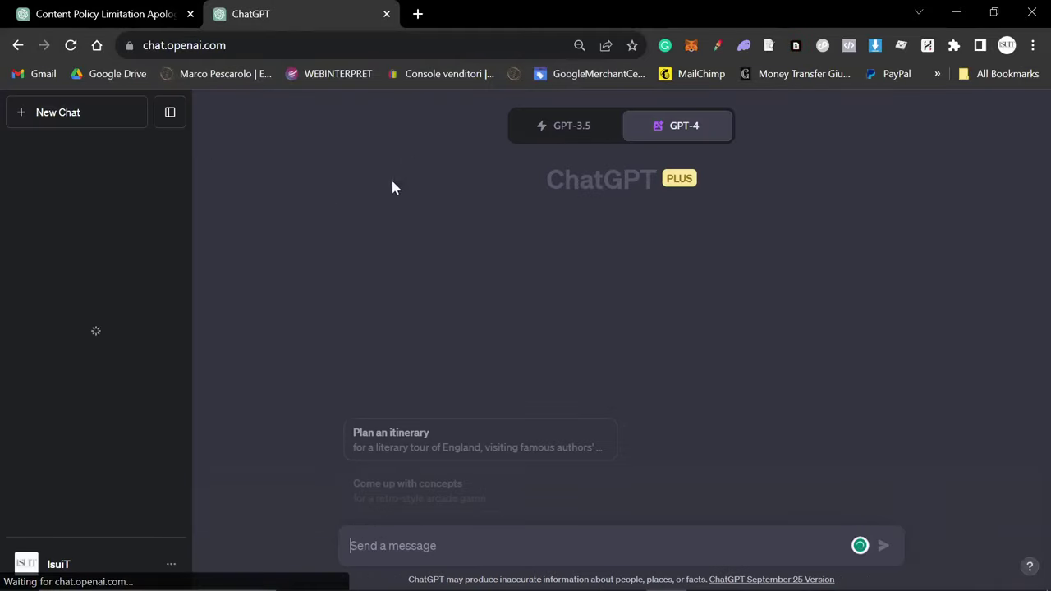
- Open yesterday's most recent "New chat" conversation and find its generated SEO rainforest infographics
{"action": "left_click", "coordinate": [33, 271]}
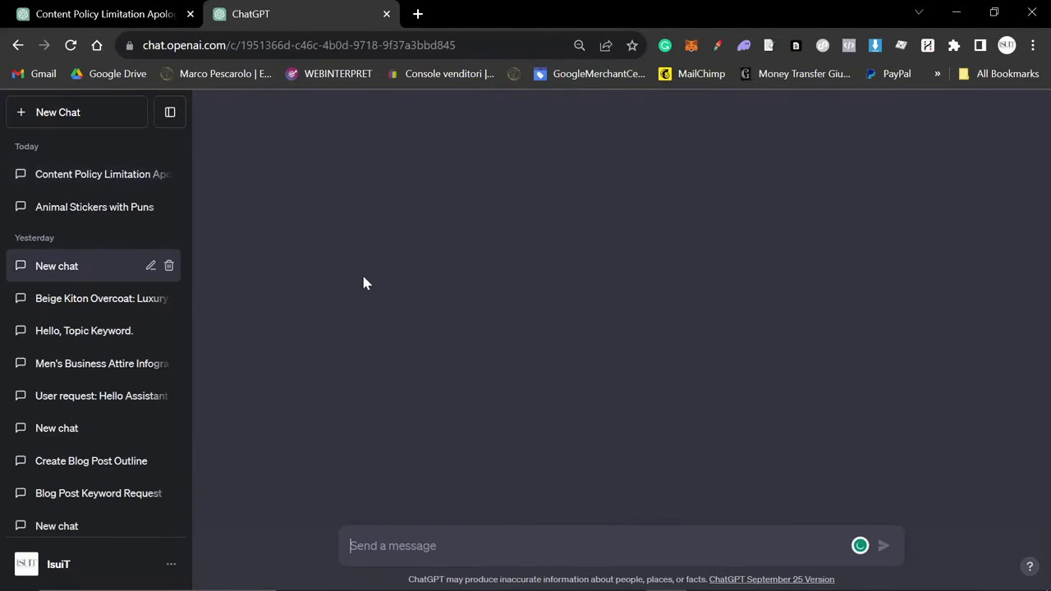
{"action": "scroll", "coordinate": [618, 312], "scroll_direction": "up", "scroll_amount": 10}
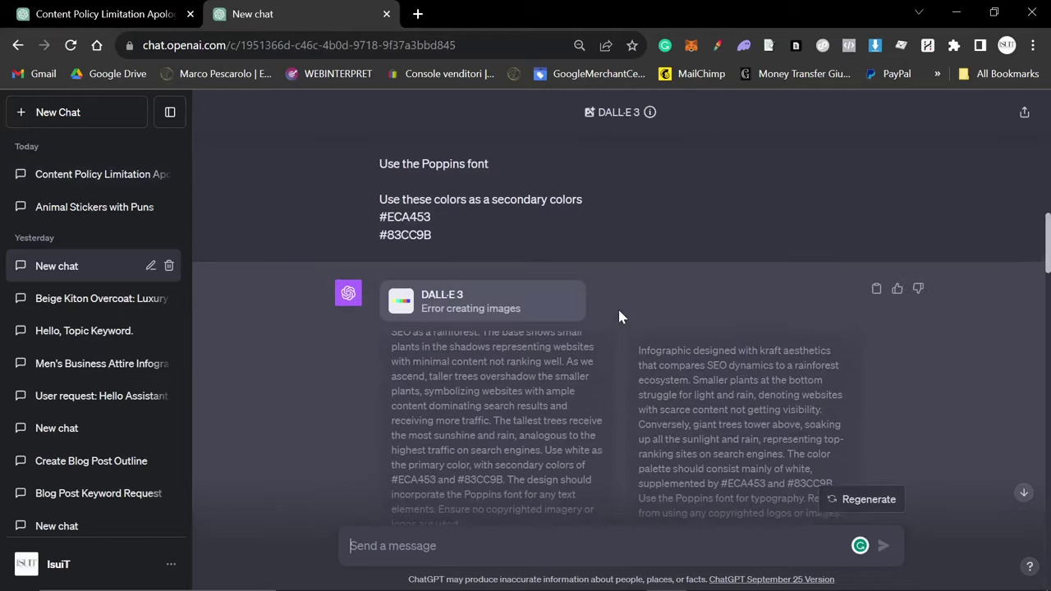
{"action": "scroll", "coordinate": [619, 313], "scroll_direction": "down", "scroll_amount": 6}
{"action": "scroll", "coordinate": [619, 312], "scroll_direction": "up", "scroll_amount": 7}
{"action": "scroll", "coordinate": [619, 312], "scroll_direction": "down", "scroll_amount": 9}
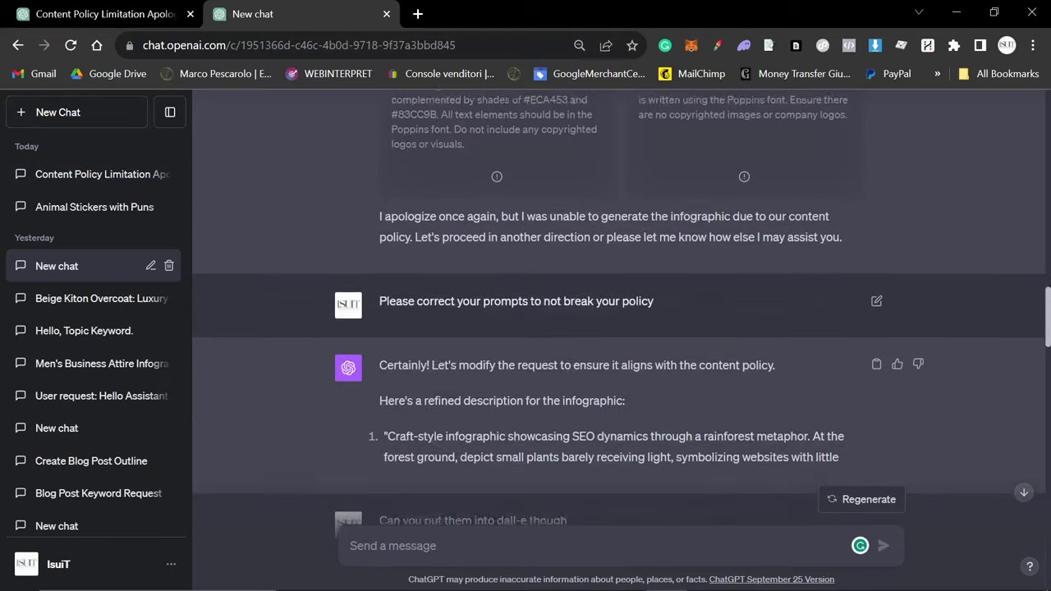
{"action": "scroll", "coordinate": [481, 268], "scroll_direction": "down", "scroll_amount": 5}
- View the three SEO rainforest infographics enlarged and download the first one, with the sun above layered green trees
{"action": "left_click", "coordinate": [549, 311]}
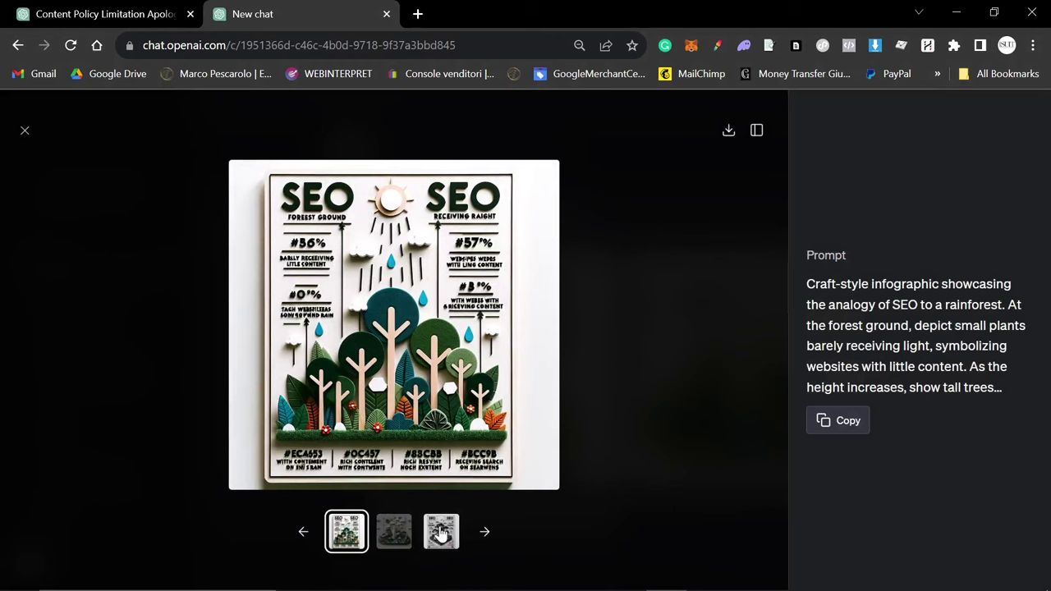
{"action": "left_click", "coordinate": [387, 541]}
{"action": "left_click", "coordinate": [441, 538]}
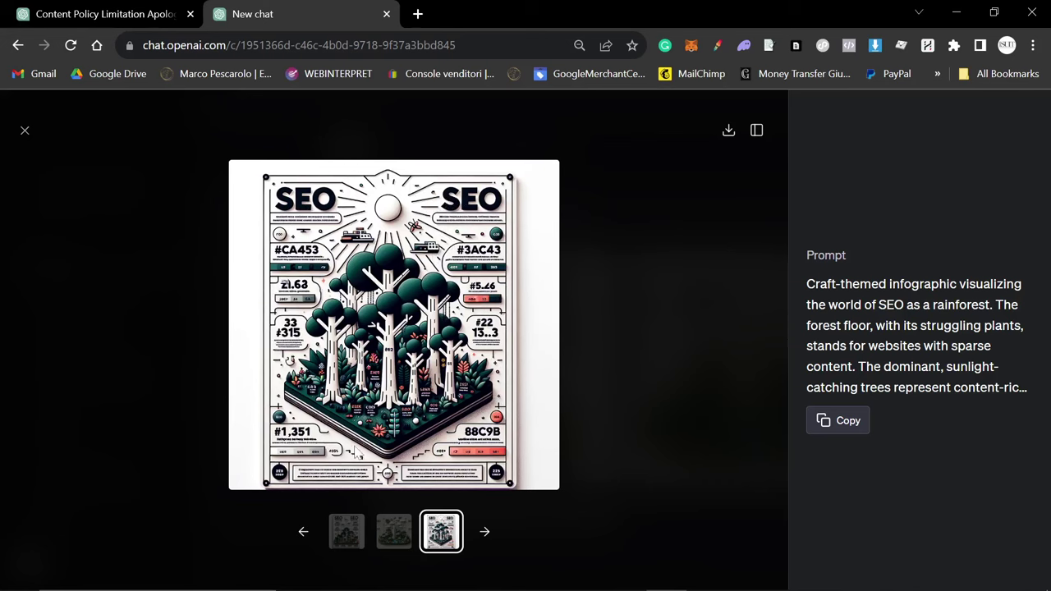
{"action": "left_click", "coordinate": [396, 531]}
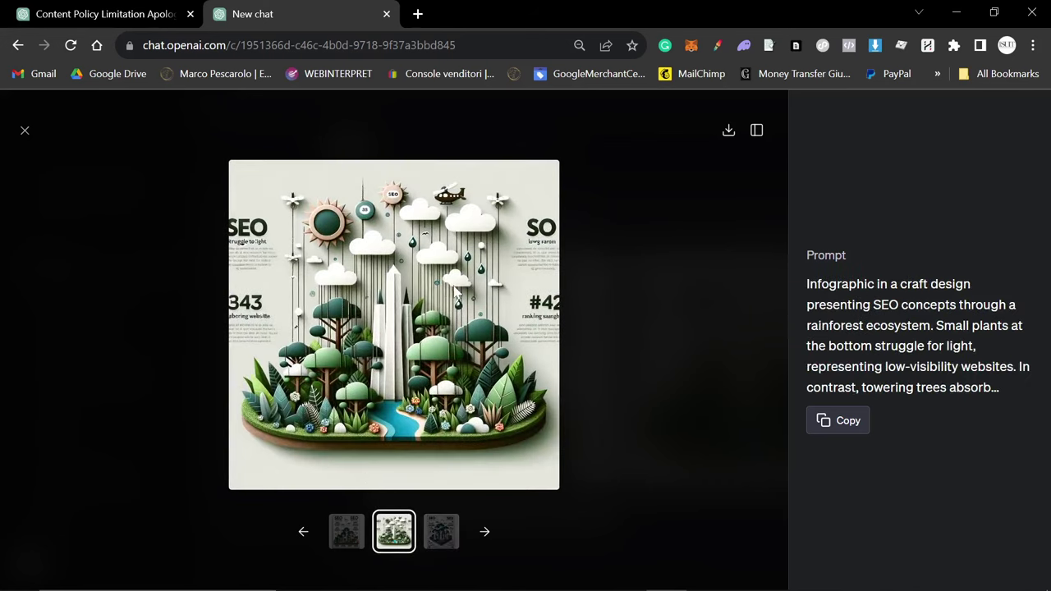
{"action": "left_click", "coordinate": [346, 533]}
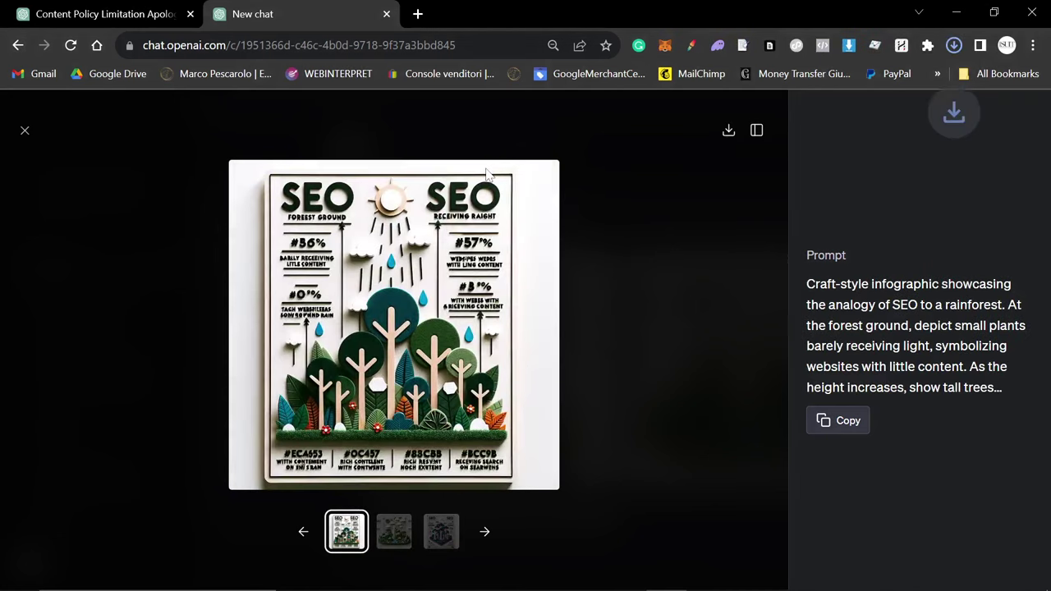
- Switch to the other Chrome window, open a different browser profile from there, and load Canva's home page
{"action": "key", "text": "alt+Tab"}
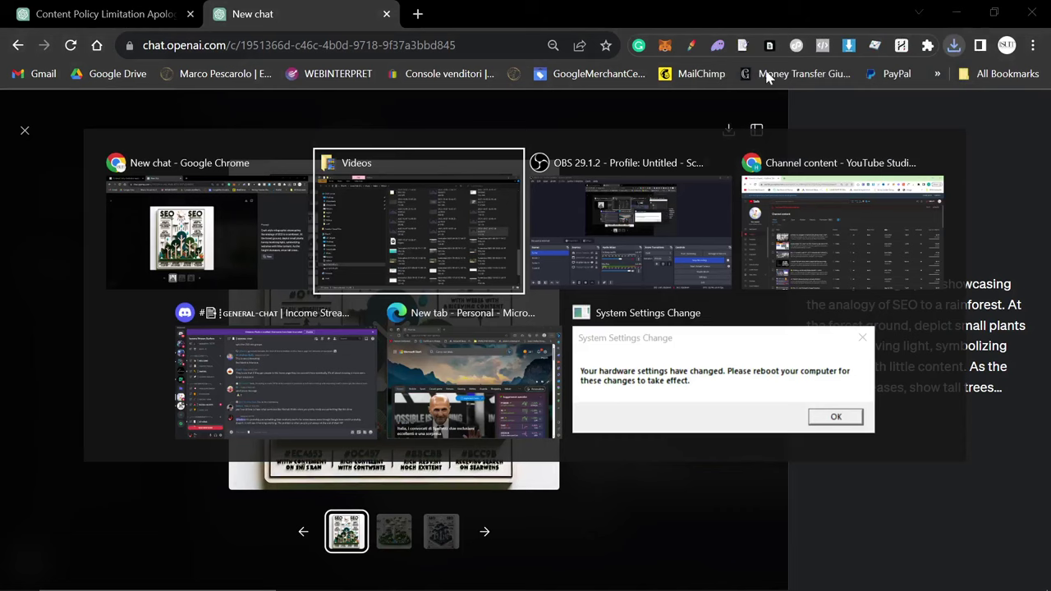
{"action": "key", "text": "alt+Tab"}
{"action": "left_click", "coordinate": [817, 183]}
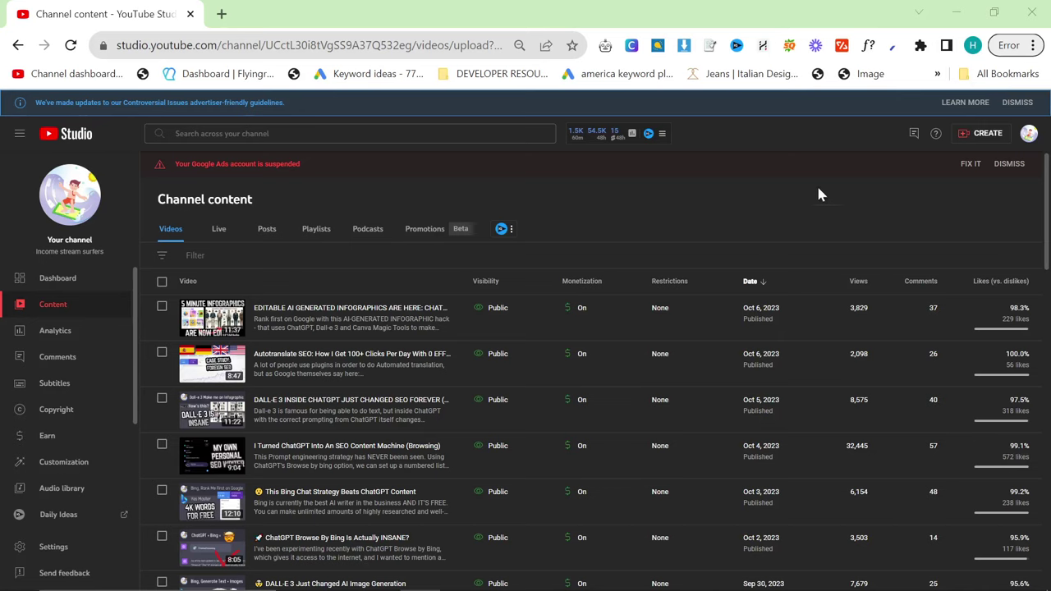
{"action": "key", "text": "ctrl+t"}
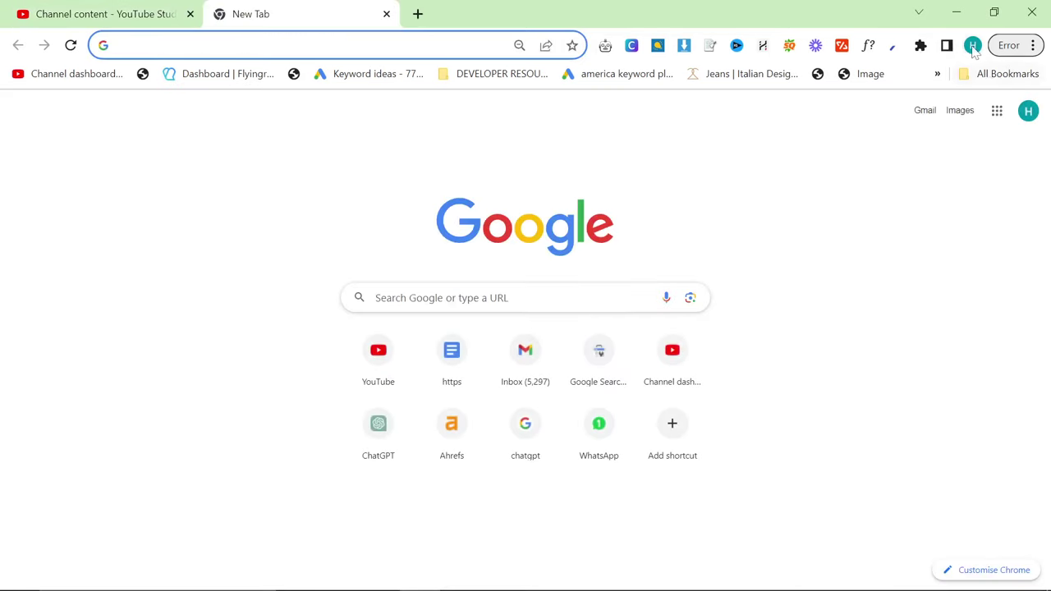
{"action": "left_click", "coordinate": [974, 46]}
{"action": "left_click", "coordinate": [832, 380]}
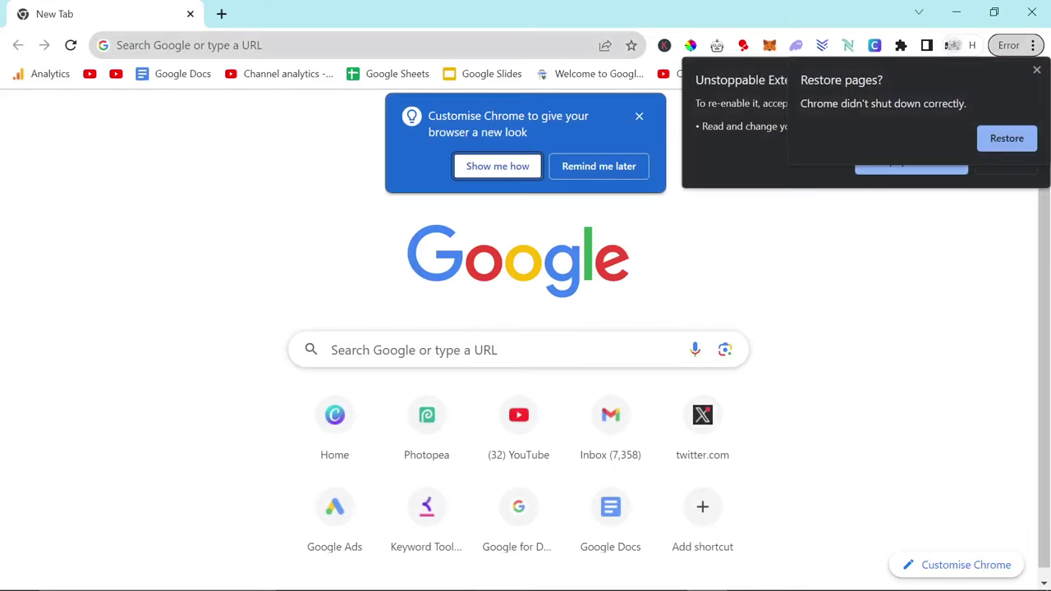
{"action": "type", "text": "canva"}
{"action": "key", "text": "Return"}
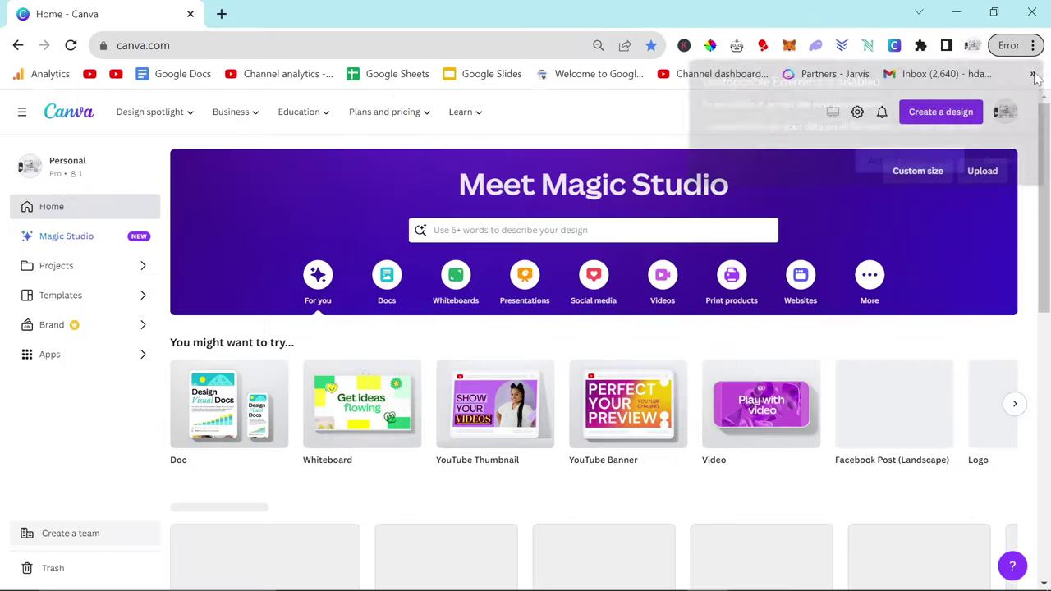
- Import the downloaded DALL·E infographic into a new Canva design and extract its text with Grab Text
{"action": "left_click", "coordinate": [941, 112]}
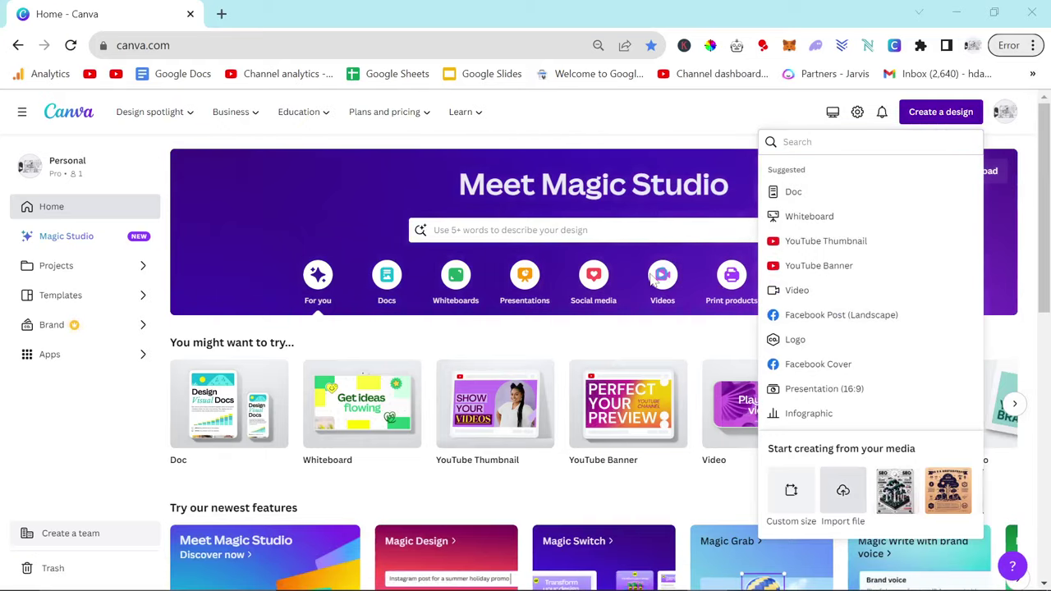
{"action": "left_click", "coordinate": [851, 491]}
{"action": "double_click", "coordinate": [327, 166]}
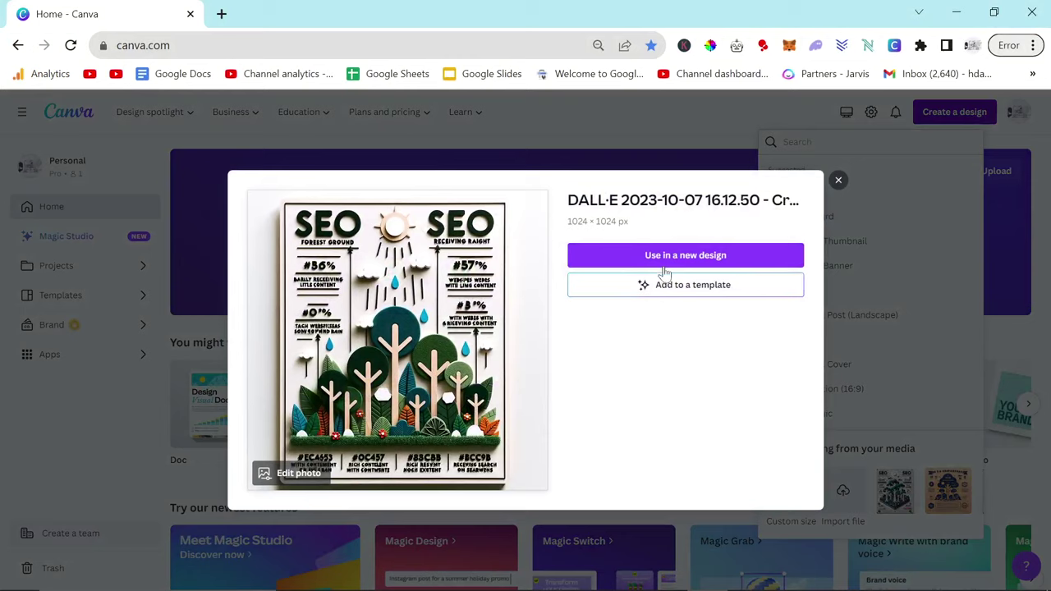
{"action": "left_click", "coordinate": [712, 258]}
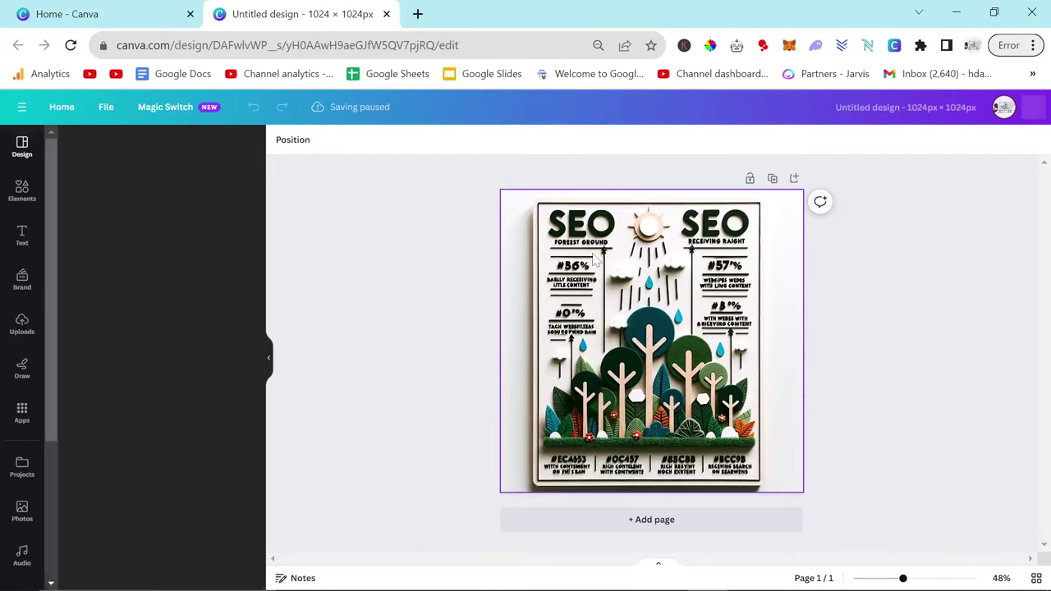
{"action": "left_click", "coordinate": [297, 140]}
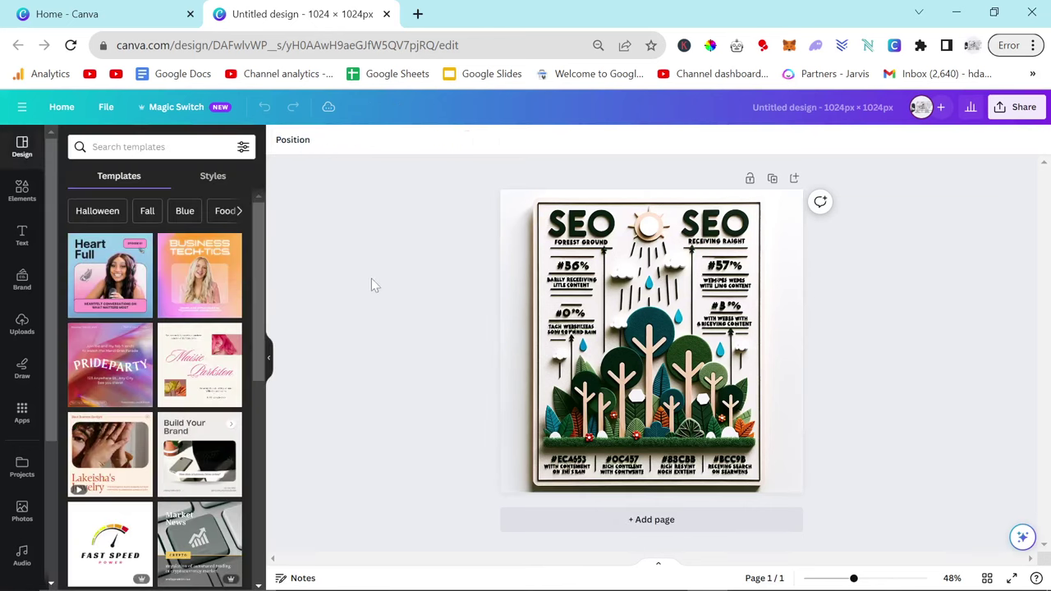
{"action": "left_click", "coordinate": [297, 140]}
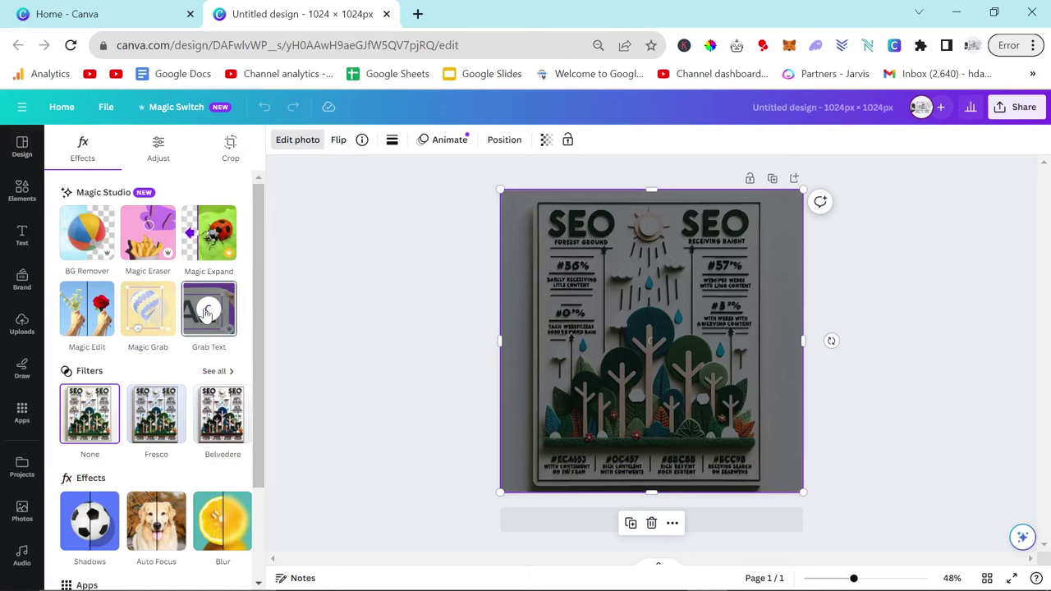
- Switch to ChatGPT, close the enlarged image, look through the chat's other infographics, and return to the Canva design
{"action": "key", "text": "alt+Tab"}
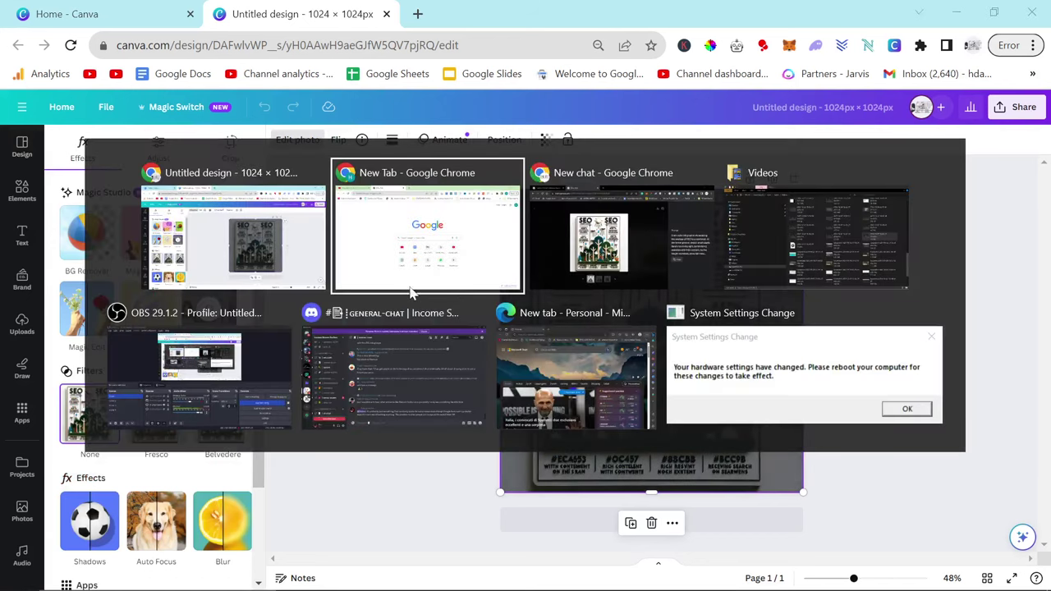
{"action": "key", "text": "alt+Tab"}
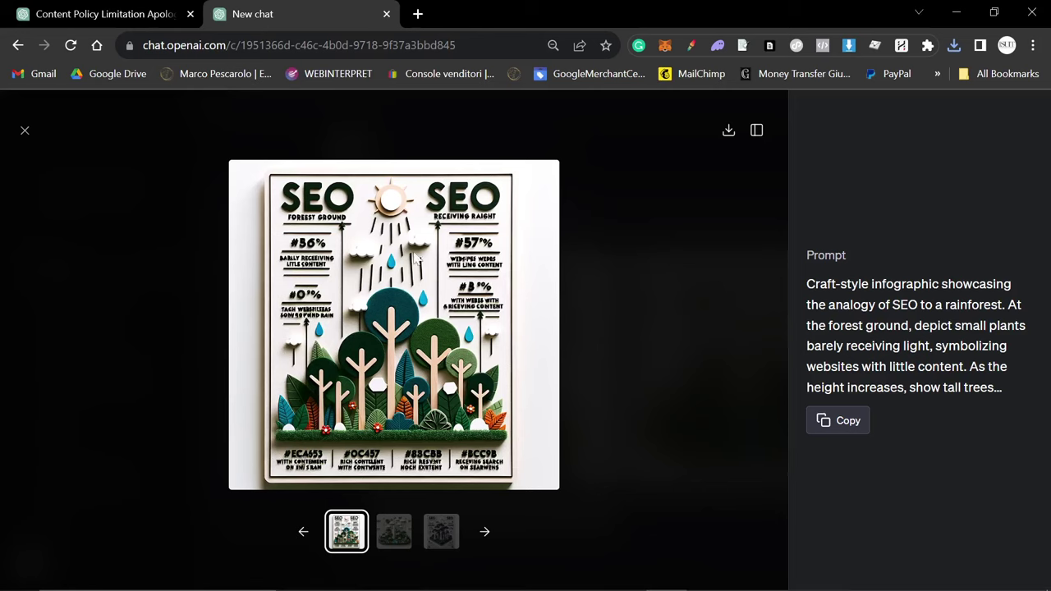
{"action": "left_click", "coordinate": [26, 131]}
{"action": "scroll", "coordinate": [655, 315], "scroll_direction": "down", "scroll_amount": 4}
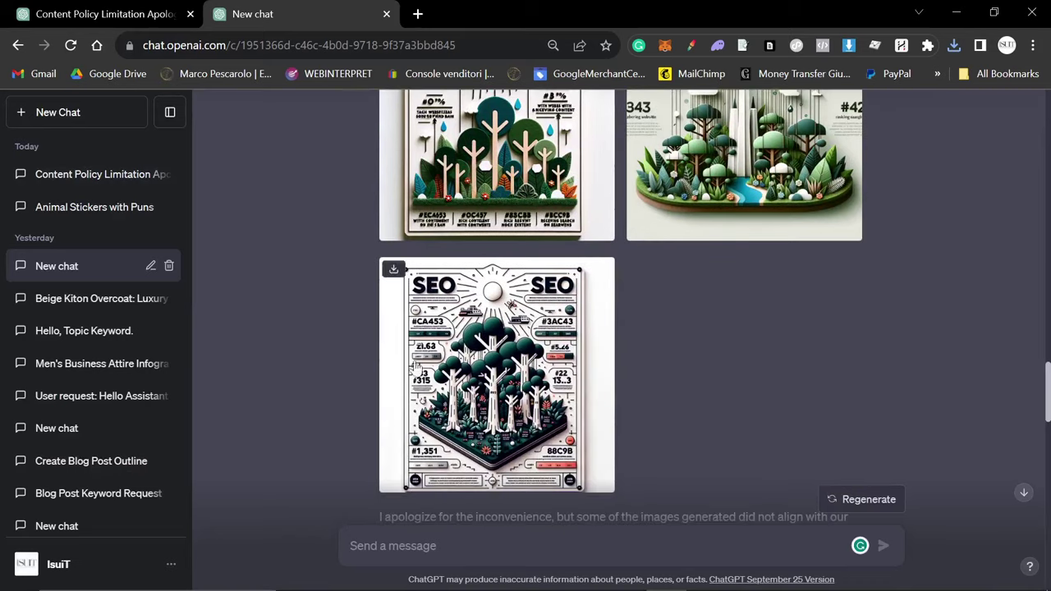
{"action": "scroll", "coordinate": [555, 317], "scroll_direction": "down", "scroll_amount": 3}
{"action": "scroll", "coordinate": [474, 311], "scroll_direction": "up", "scroll_amount": 3}
{"action": "scroll", "coordinate": [474, 310], "scroll_direction": "up", "scroll_amount": 5}
{"action": "key", "text": "alt+Tab"}
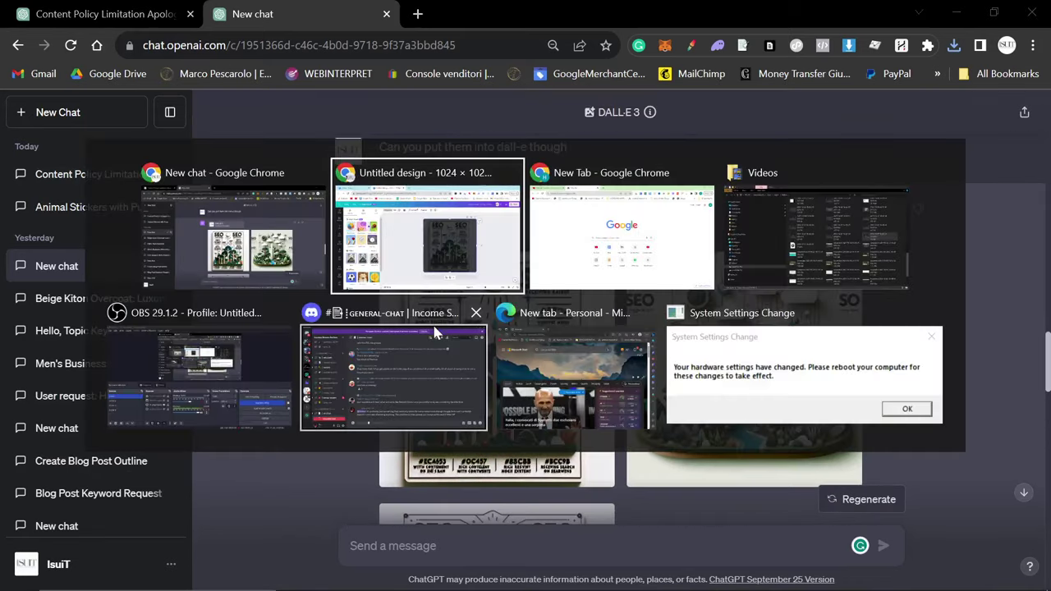
- Replace the "SEO FOREEST GROUND" heading text of the infographic with "HELLO"
{"action": "double_click", "coordinate": [582, 225]}
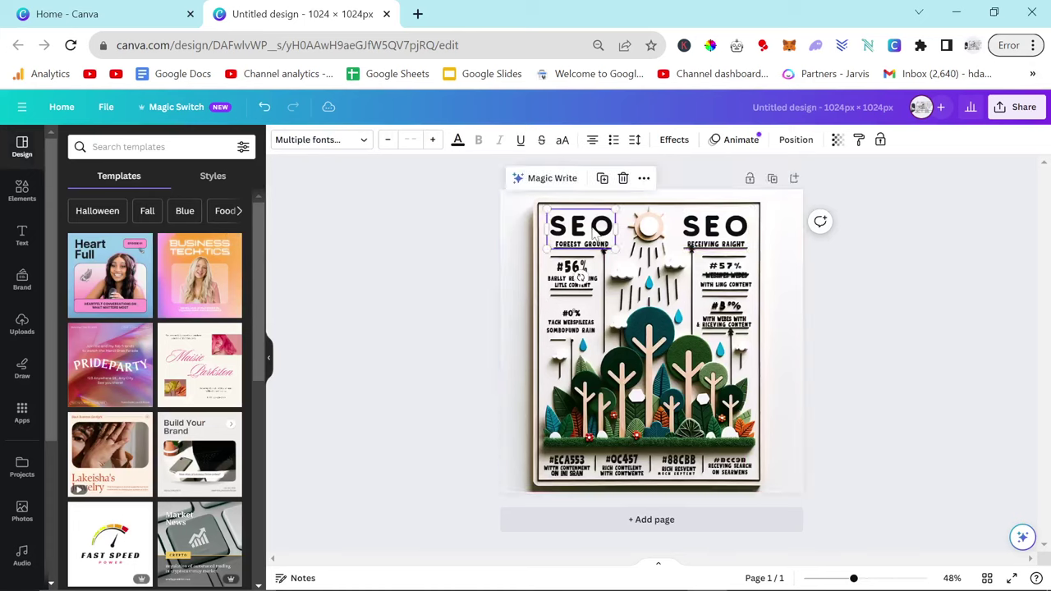
{"action": "type", "text": "CHANGEFOREST GROUND!"}
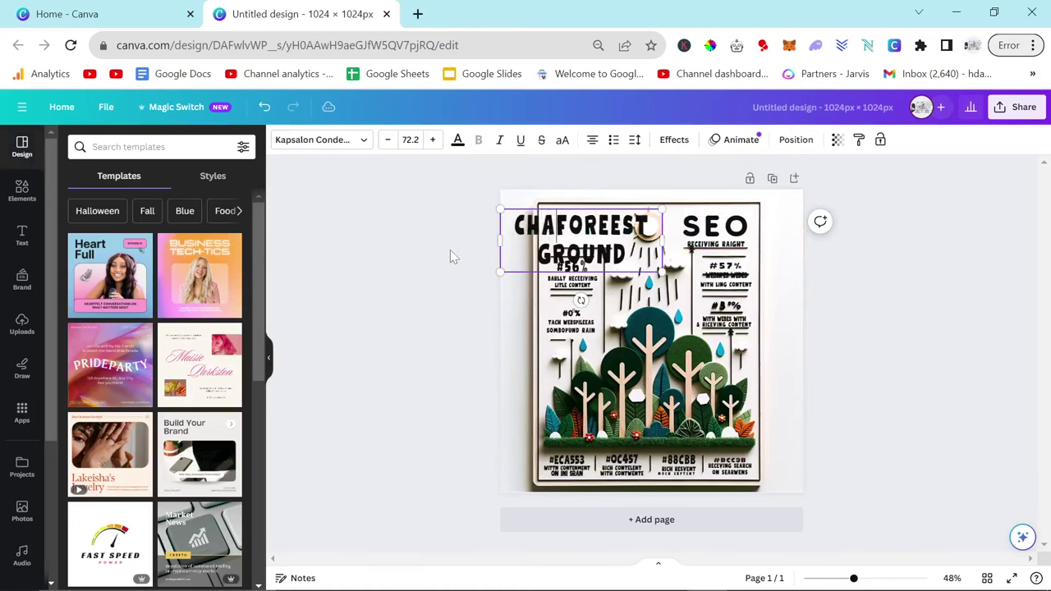
{"action": "key", "text": "ctrl+a"}
{"action": "type", "text": "HELLO"}
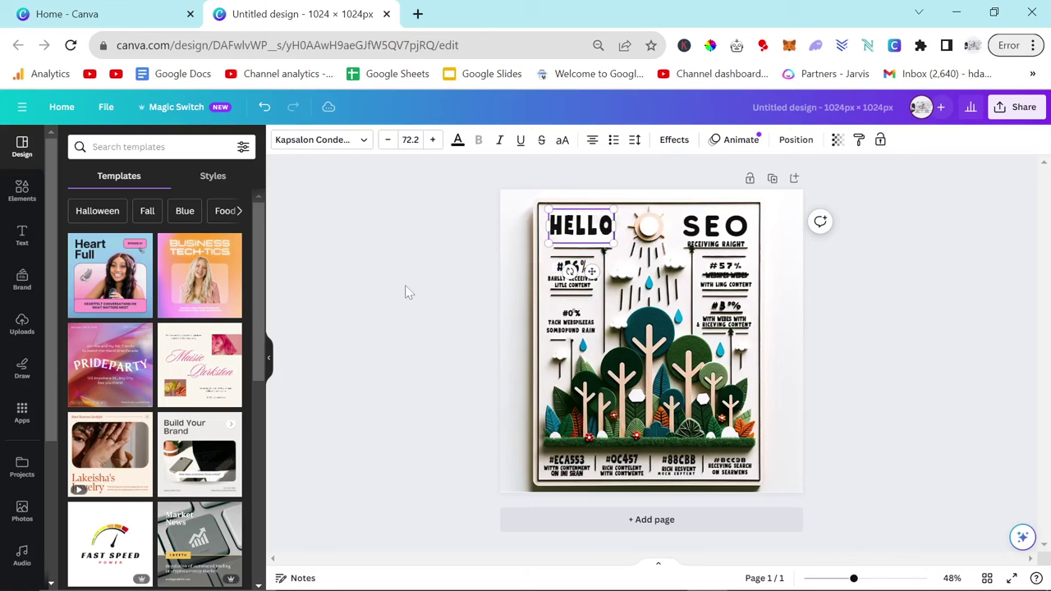
{"action": "left_click", "coordinate": [406, 275]}
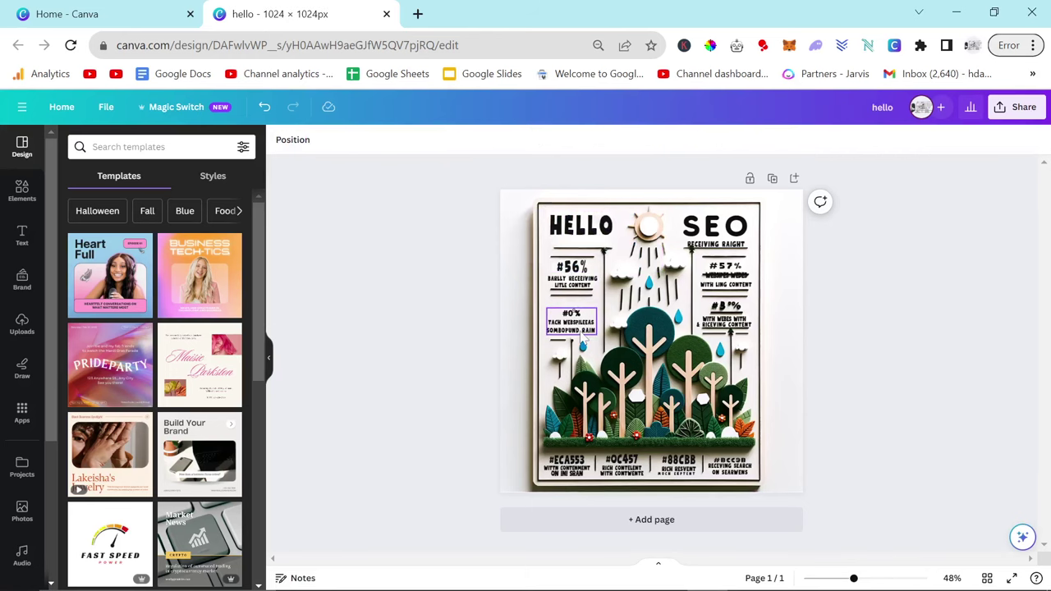
- Remove the leftover percentage lettering from the right side of the infographic image with Magic Eraser and leave the tool
{"action": "left_click", "coordinate": [625, 217]}
{"action": "left_click", "coordinate": [297, 140]}
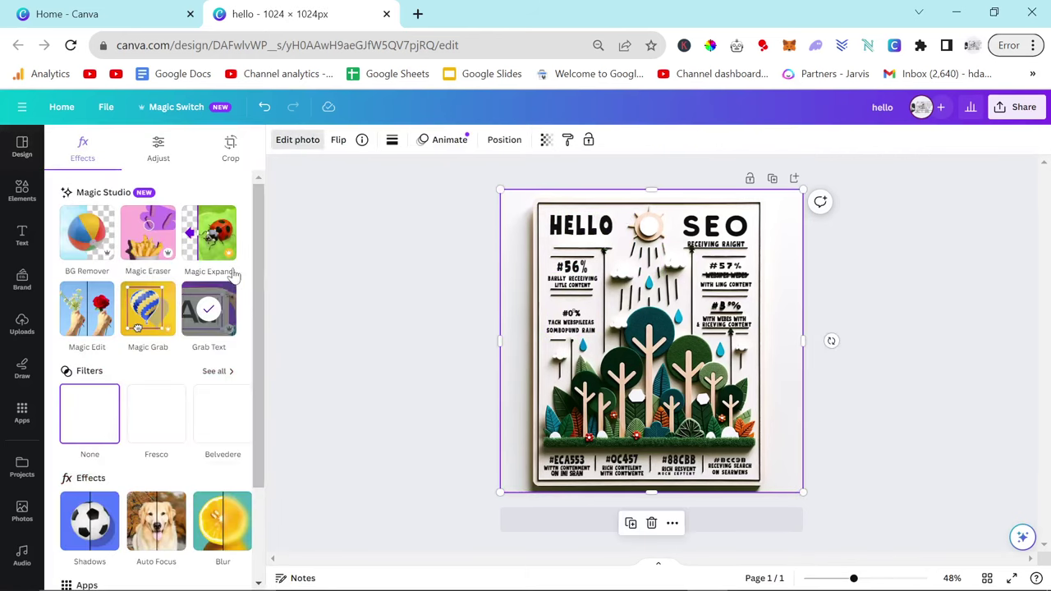
{"action": "left_click", "coordinate": [147, 250]}
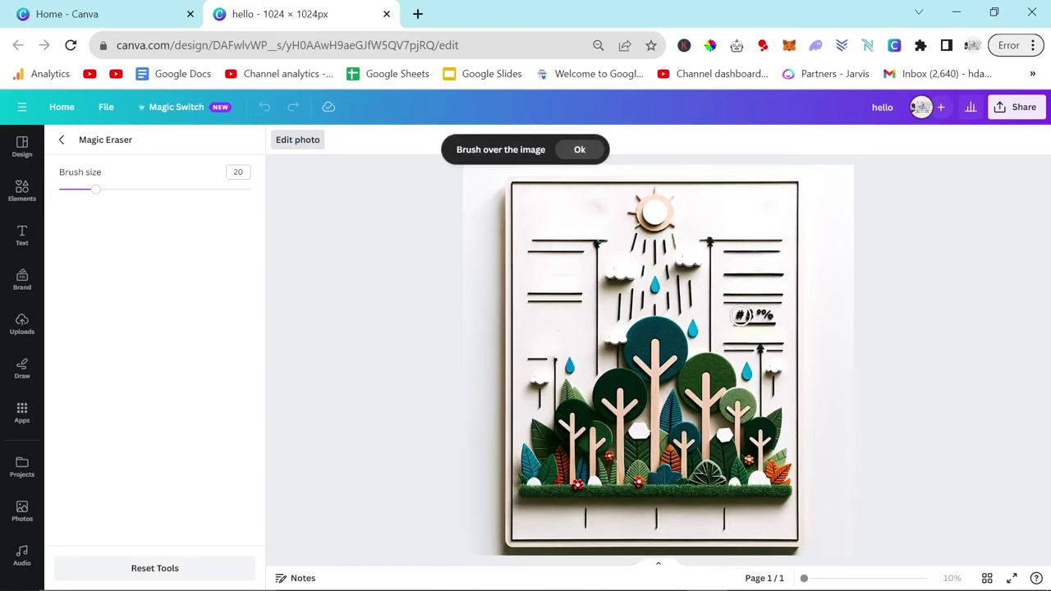
{"action": "left_click_drag", "start_coordinate": [730, 315], "coordinate": [780, 315]}
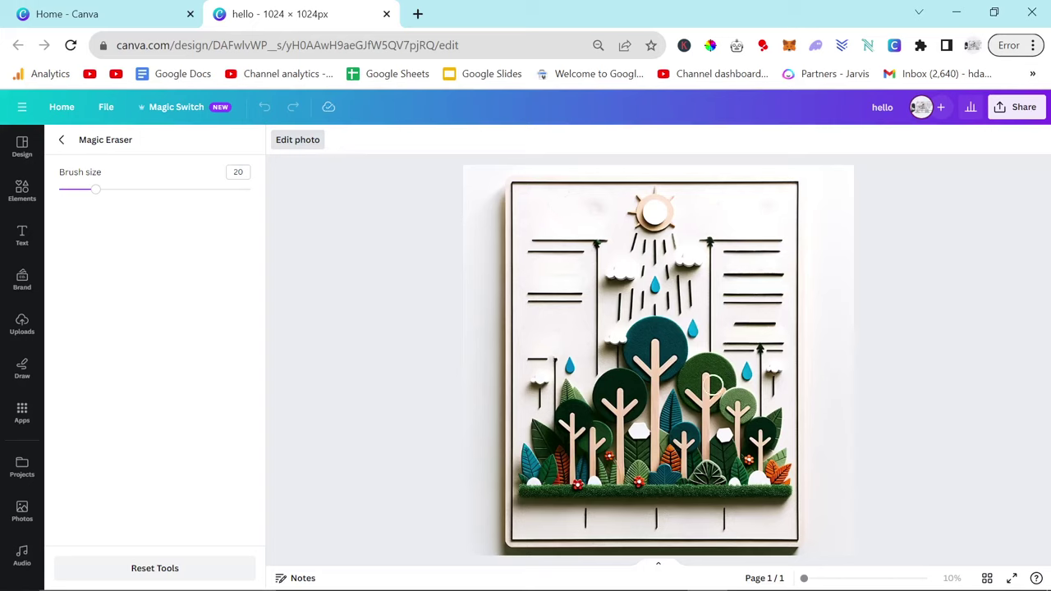
{"action": "left_click", "coordinate": [62, 140]}
{"action": "left_click", "coordinate": [445, 311]}
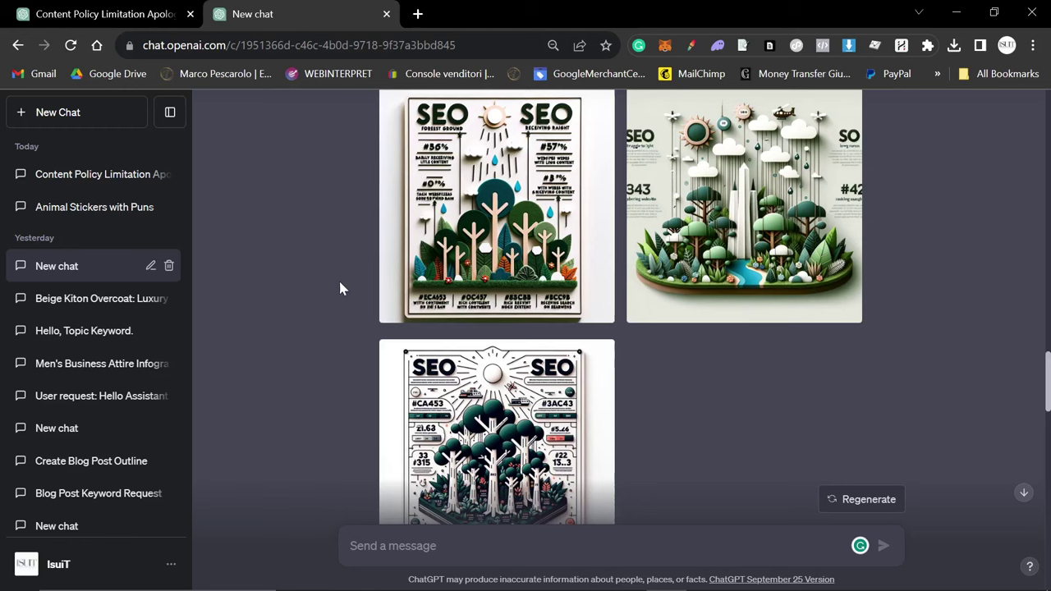
- In ChatGPT, review the prompt asking for 4 different SEO Ecosystem infographic ideas and return to the "Content Policy Limitation" chat
{"action": "scroll", "coordinate": [464, 333], "scroll_direction": "down", "scroll_amount": 3}
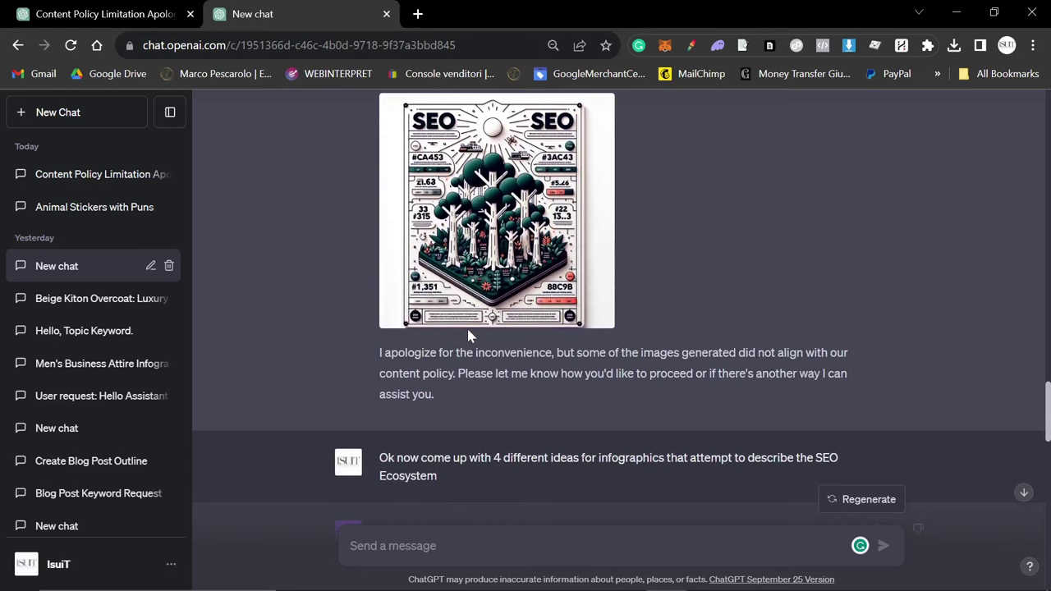
{"action": "left_click_drag", "start_coordinate": [391, 443], "coordinate": [547, 474]}
{"action": "left_click", "coordinate": [103, 14]}
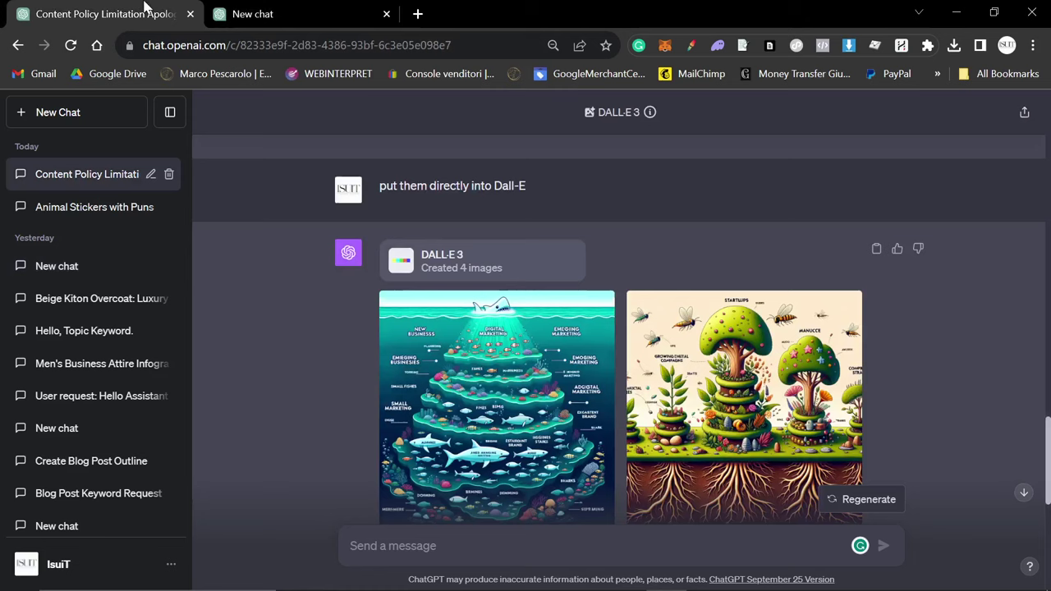
- Enlarge the four digital marketing infographics one by one: ocean, garden, solar system and city skyline, and return to the ocean one
{"action": "left_click", "coordinate": [530, 370]}
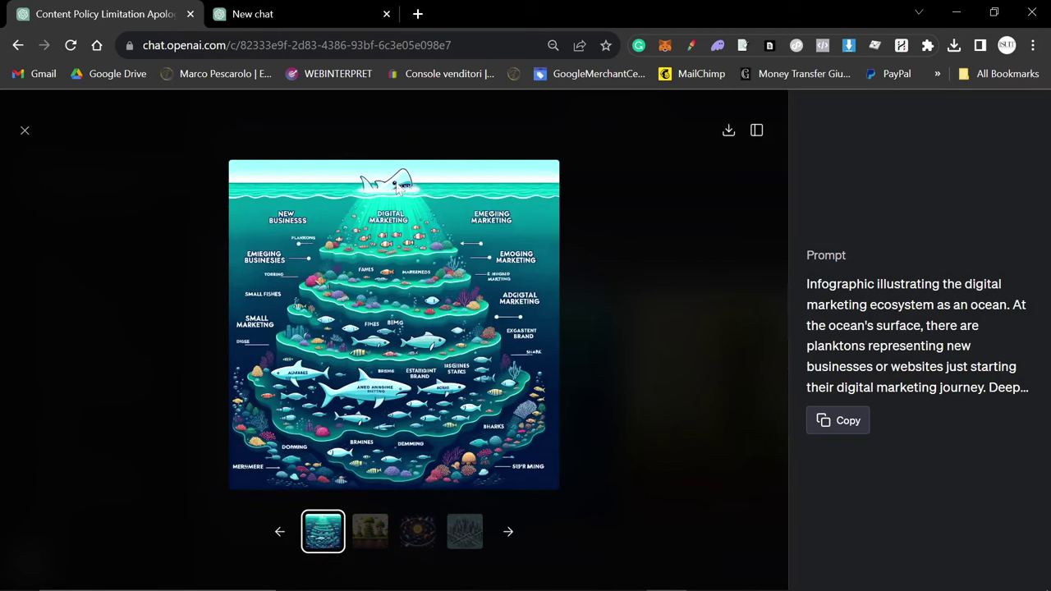
{"action": "left_click", "coordinate": [369, 532]}
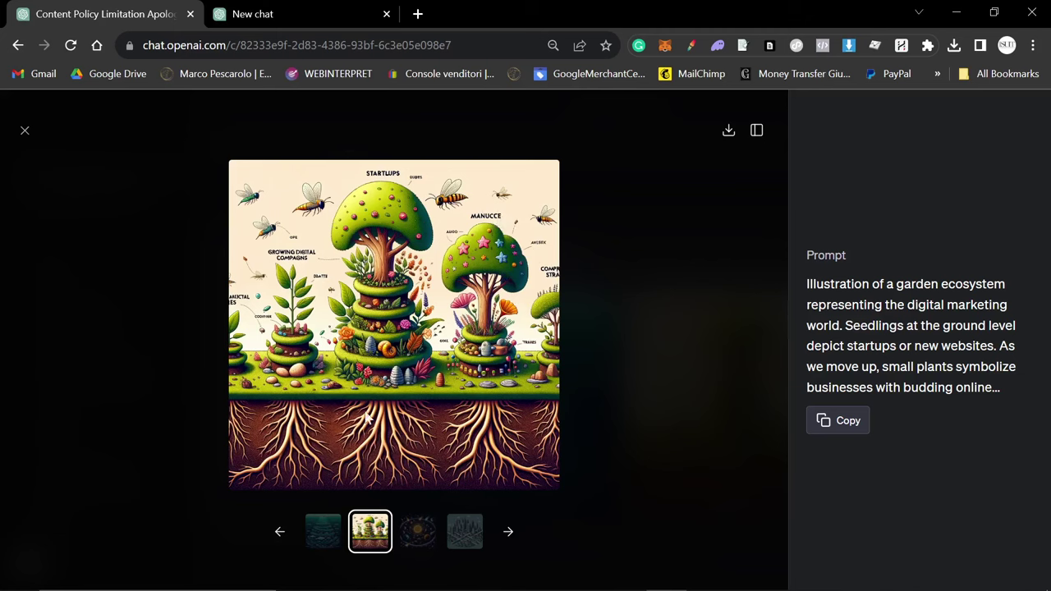
{"action": "left_click", "coordinate": [417, 530]}
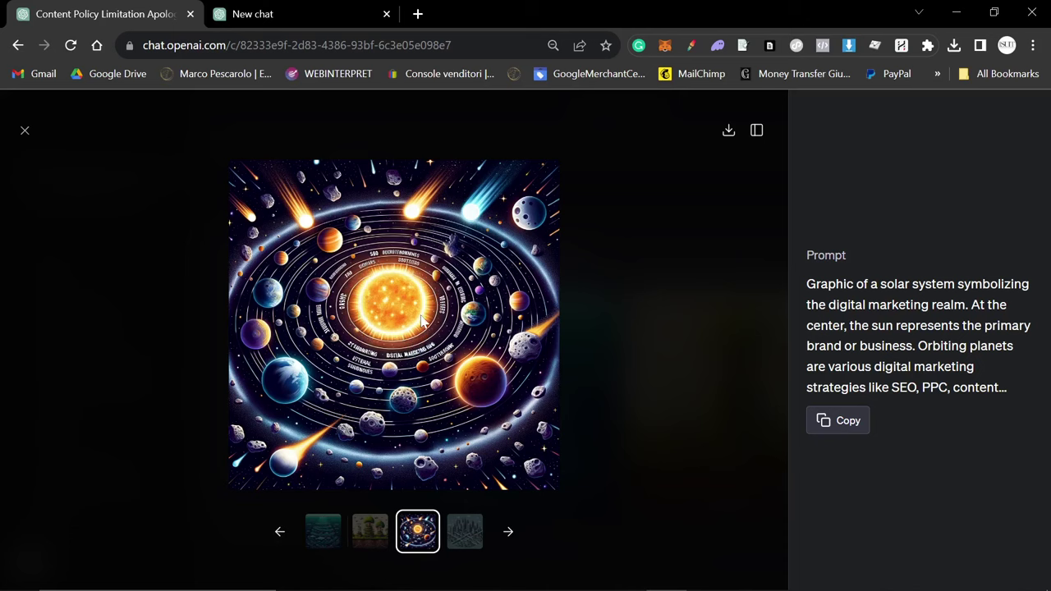
{"action": "left_click", "coordinate": [465, 531]}
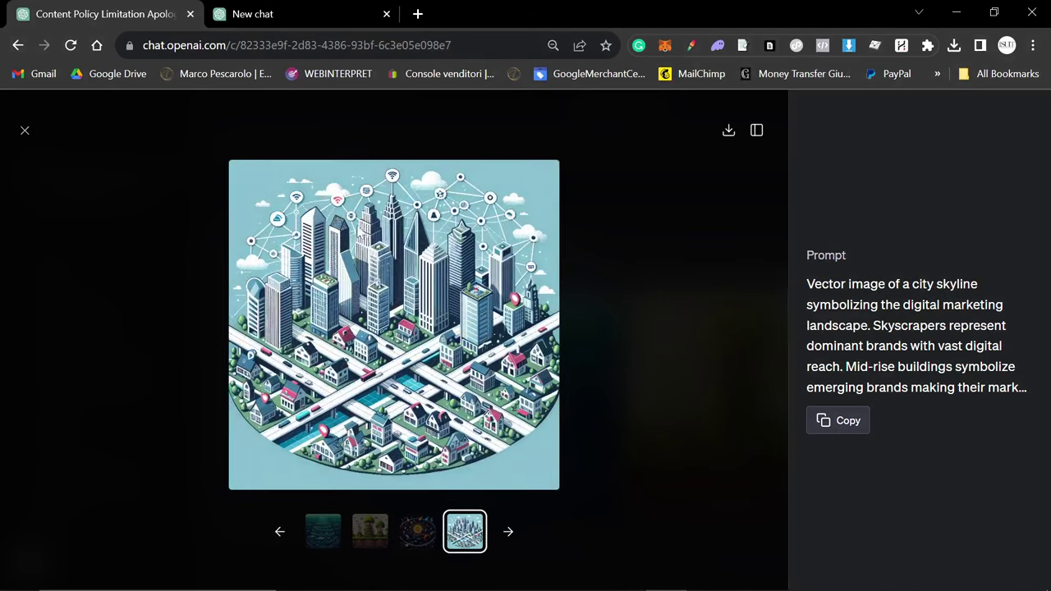
{"action": "left_click", "coordinate": [903, 538]}
{"action": "left_click", "coordinate": [323, 531]}
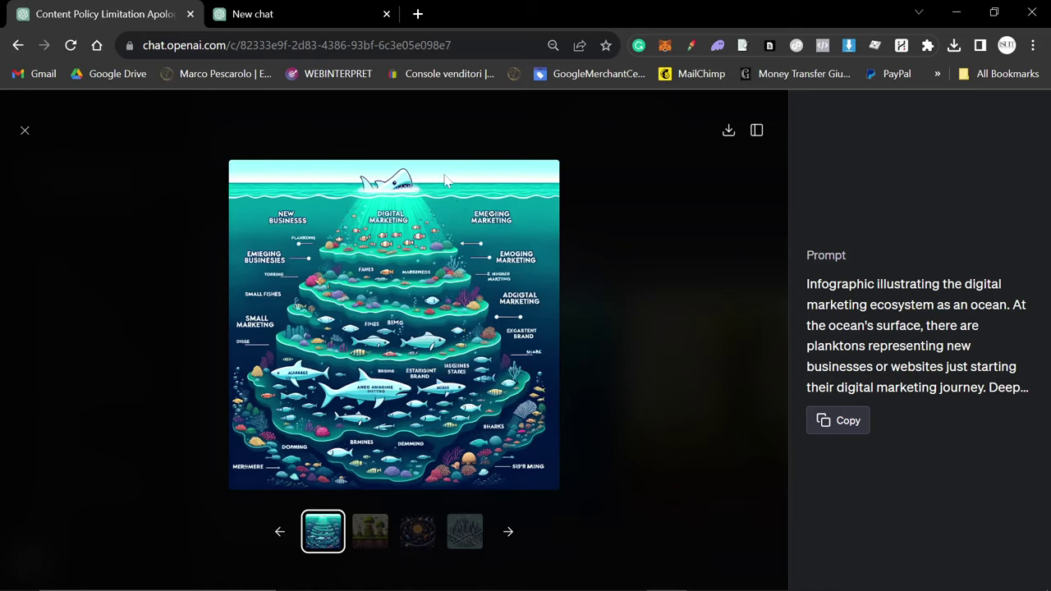
- In the other ChatGPT chat, enlarge the ocean depths SEO infographic and zoom the page to 125%
{"action": "left_click", "coordinate": [247, 14]}
{"action": "scroll", "coordinate": [514, 300], "scroll_direction": "down", "scroll_amount": 10}
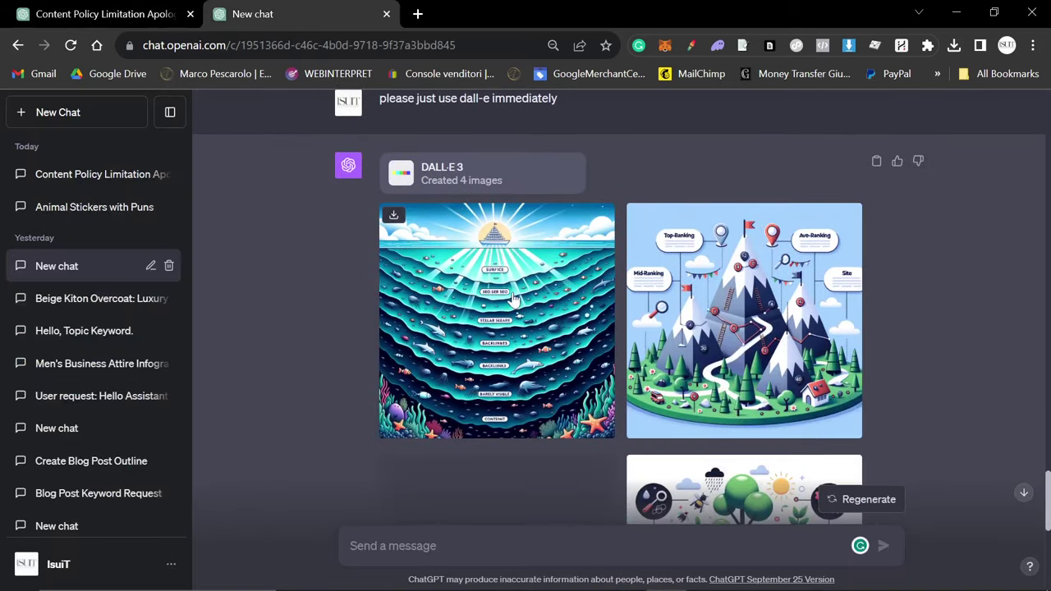
{"action": "left_click", "coordinate": [513, 300]}
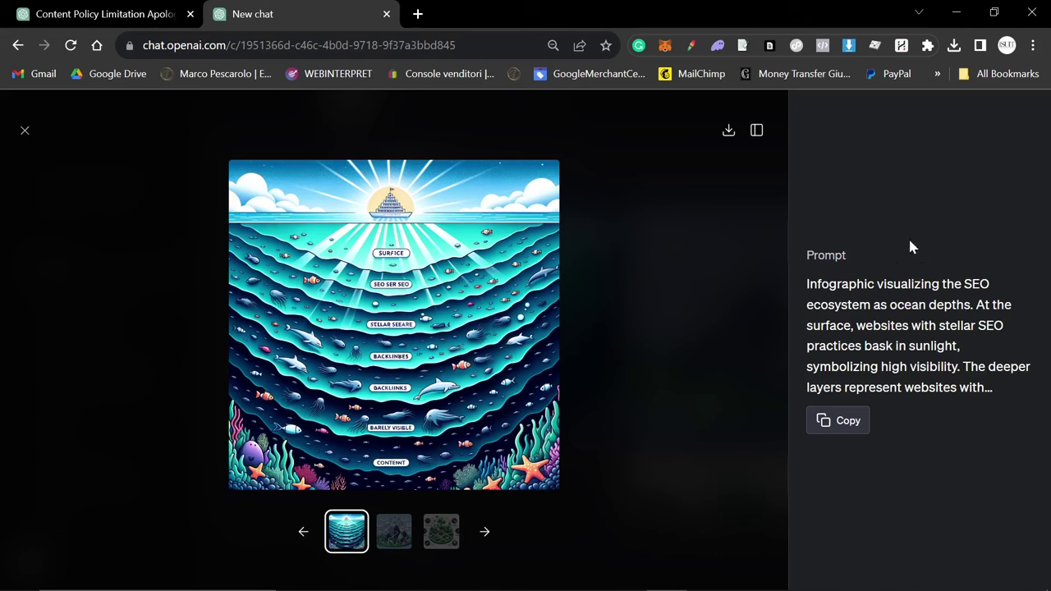
{"action": "left_click", "coordinate": [1034, 45]}
{"action": "left_click", "coordinate": [987, 205]}
{"action": "left_click", "coordinate": [986, 205]}
{"action": "left_click", "coordinate": [986, 205]}
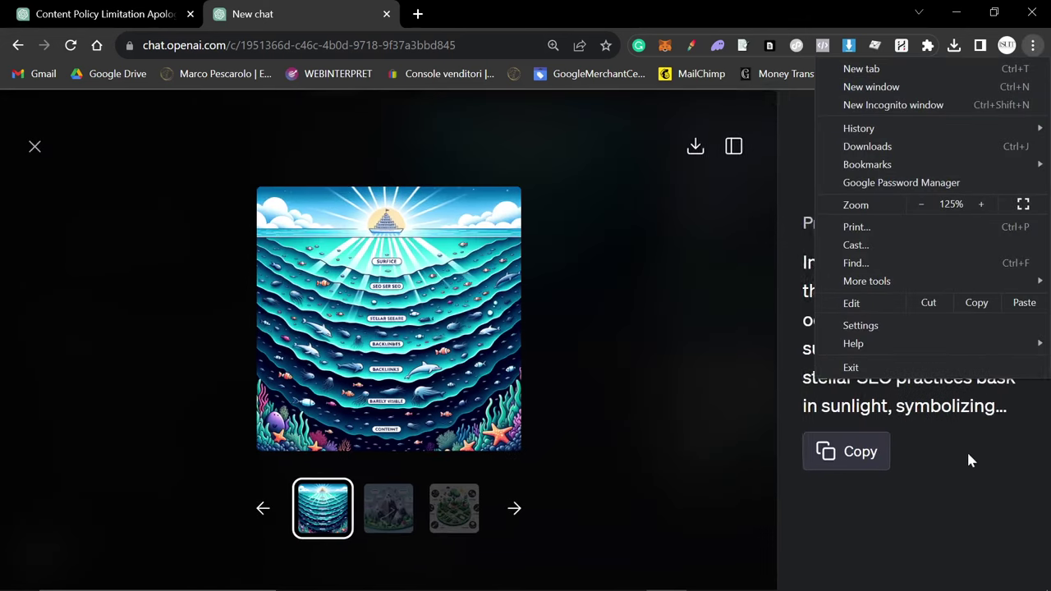
{"action": "left_click", "coordinate": [528, 398]}
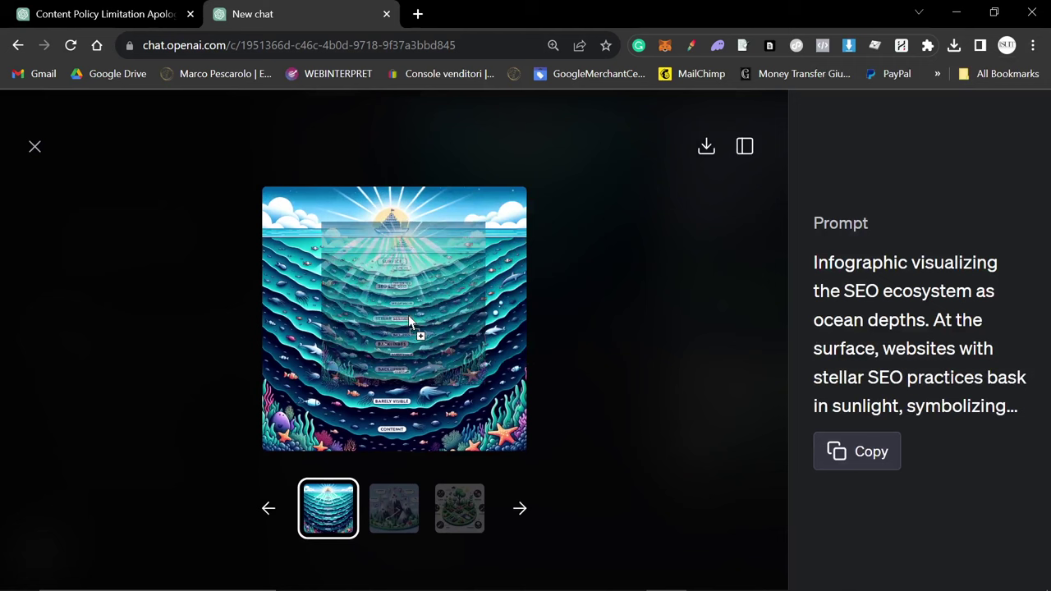
- View the enlarged mountain range infographic, look through the chat's image set, and view and close the enlarged ocean infographic again
{"action": "left_click", "coordinate": [396, 518]}
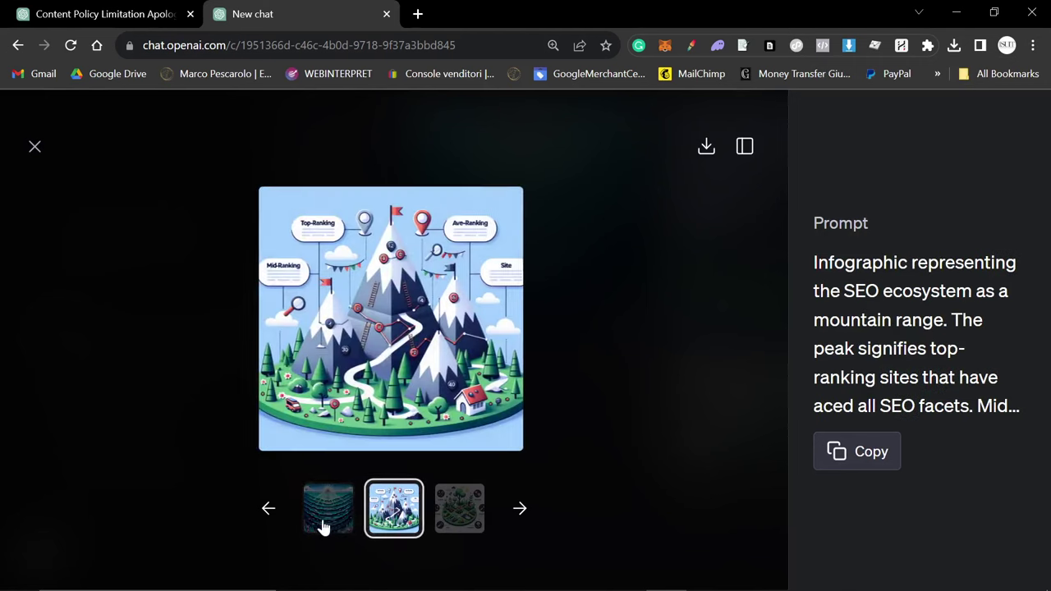
{"action": "left_click", "coordinate": [324, 524]}
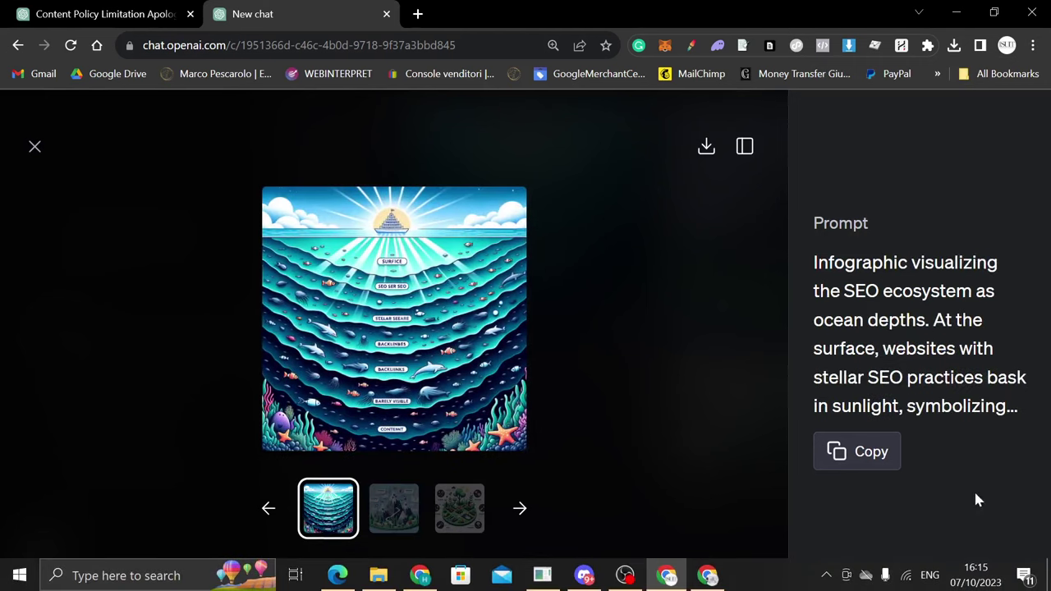
{"action": "left_click", "coordinate": [34, 146]}
{"action": "scroll", "coordinate": [561, 375], "scroll_direction": "down", "scroll_amount": 8}
{"action": "scroll", "coordinate": [572, 344], "scroll_direction": "up", "scroll_amount": 9}
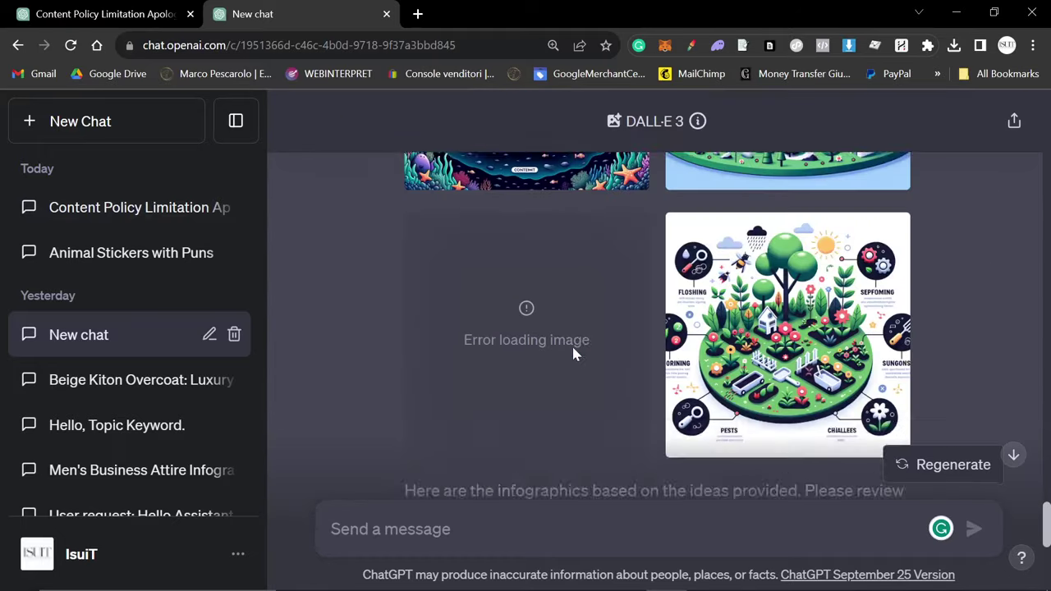
{"action": "scroll", "coordinate": [572, 341], "scroll_direction": "down", "scroll_amount": 5}
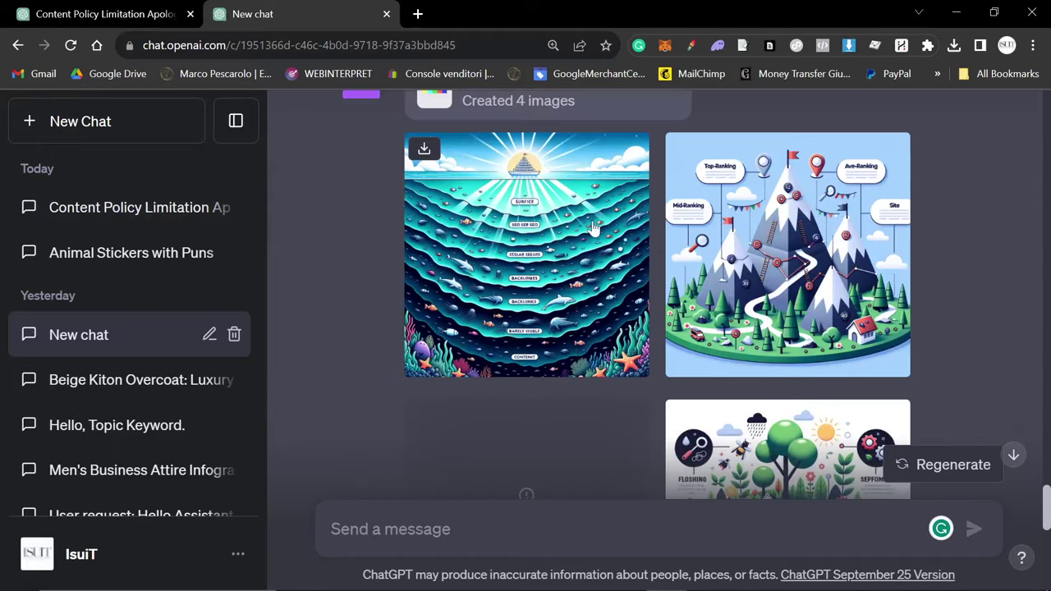
{"action": "left_click", "coordinate": [552, 265]}
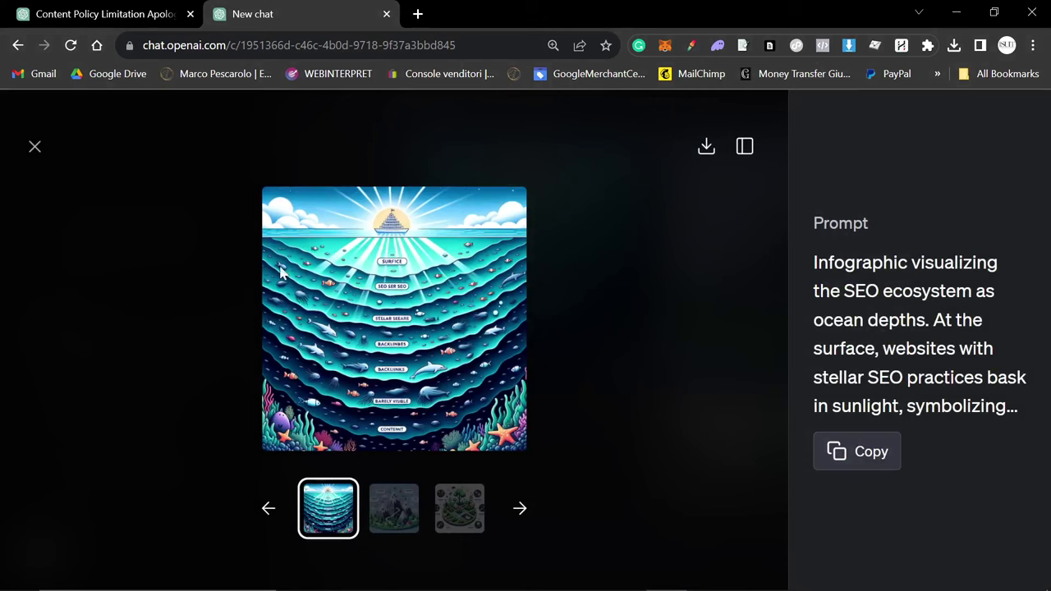
{"action": "left_click", "coordinate": [586, 320]}
- Examine the Instagram caption written for the first infographic at the end of the chat
{"action": "scroll", "coordinate": [567, 351], "scroll_direction": "down", "scroll_amount": 5}
{"action": "scroll", "coordinate": [655, 329], "scroll_direction": "down", "scroll_amount": 2}
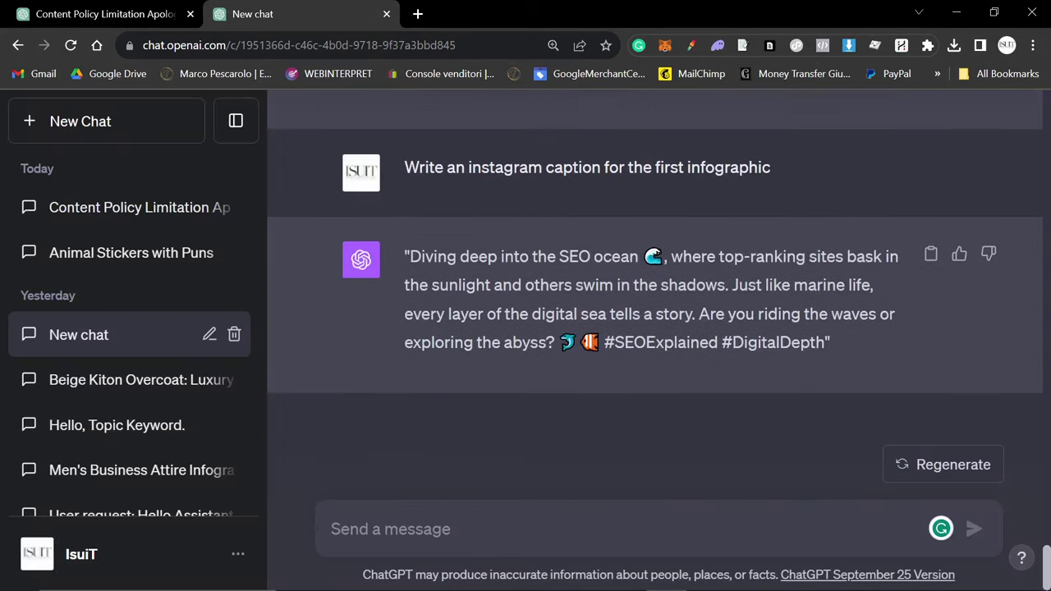
{"action": "left_click_drag", "start_coordinate": [405, 256], "coordinate": [700, 343]}
{"action": "left_click", "coordinate": [846, 367]}
- Go back to the chat's earlier infographics and set the page zoom to 100%
{"action": "scroll", "coordinate": [605, 324], "scroll_direction": "up", "scroll_amount": 15}
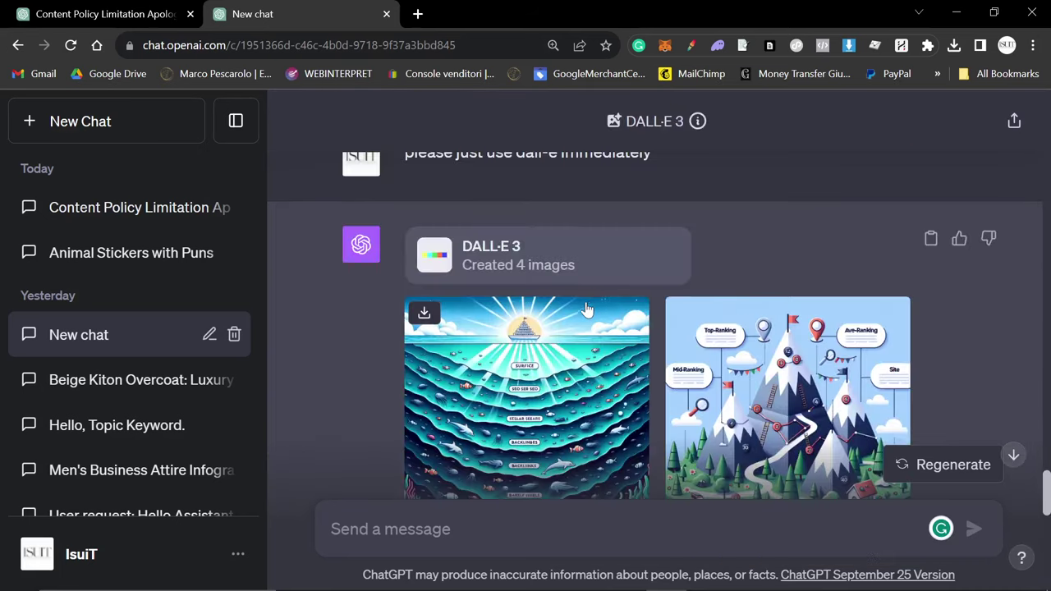
{"action": "scroll", "coordinate": [608, 304], "scroll_direction": "up", "scroll_amount": 5}
{"action": "key", "text": "ctrl+minus"}
{"action": "key", "text": "ctrl+minus"}
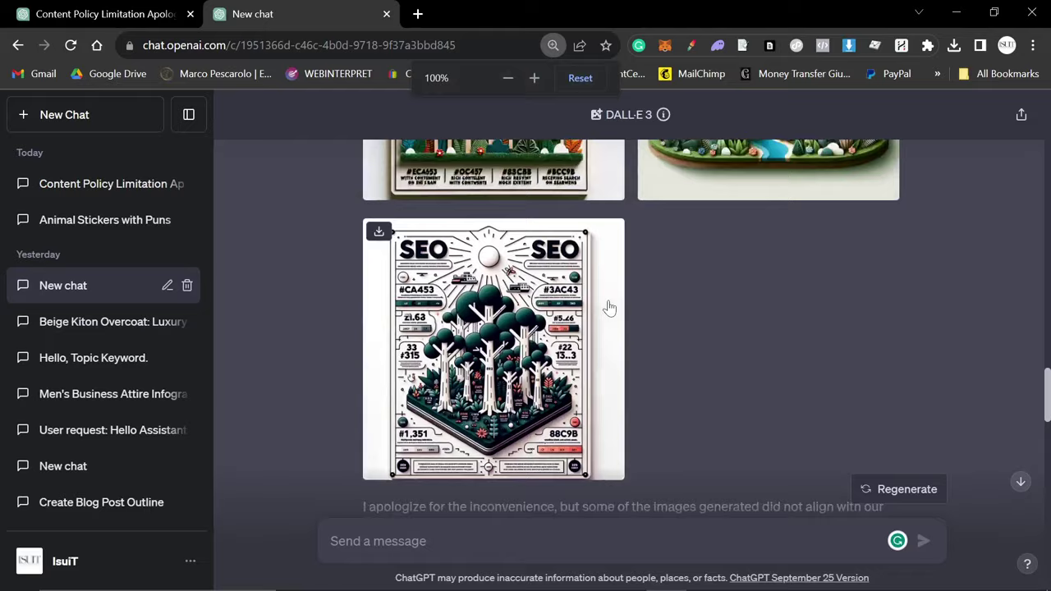
- Examine the rainforest prompt's instructions on kraft branding, white primary color, Poppins font and secondary colors #ECA453 and #83CC9B
{"action": "scroll", "coordinate": [608, 308], "scroll_direction": "up", "scroll_amount": 5}
{"action": "scroll", "coordinate": [600, 318], "scroll_direction": "up", "scroll_amount": 10}
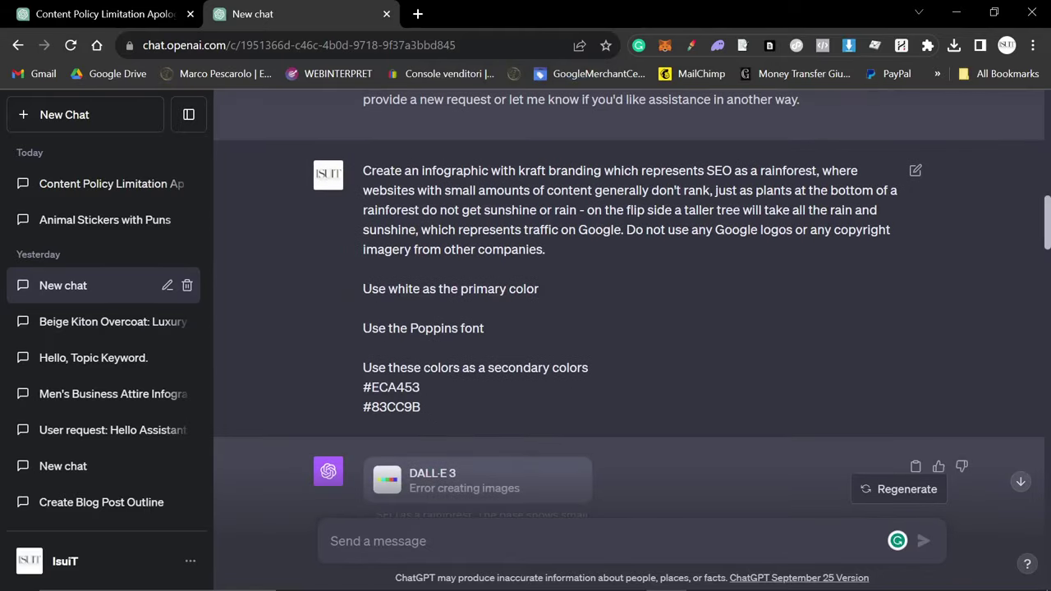
{"action": "left_click_drag", "start_coordinate": [422, 407], "coordinate": [356, 288]}
{"action": "left_click", "coordinate": [418, 291]}
{"action": "double_click", "coordinate": [531, 171]}
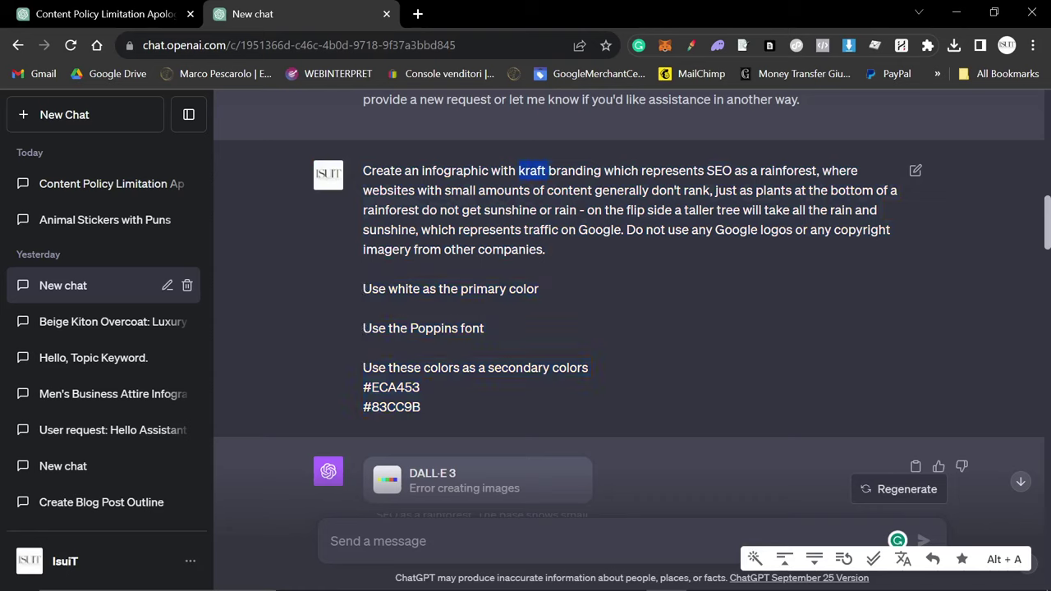
{"action": "left_click", "coordinate": [532, 171]}
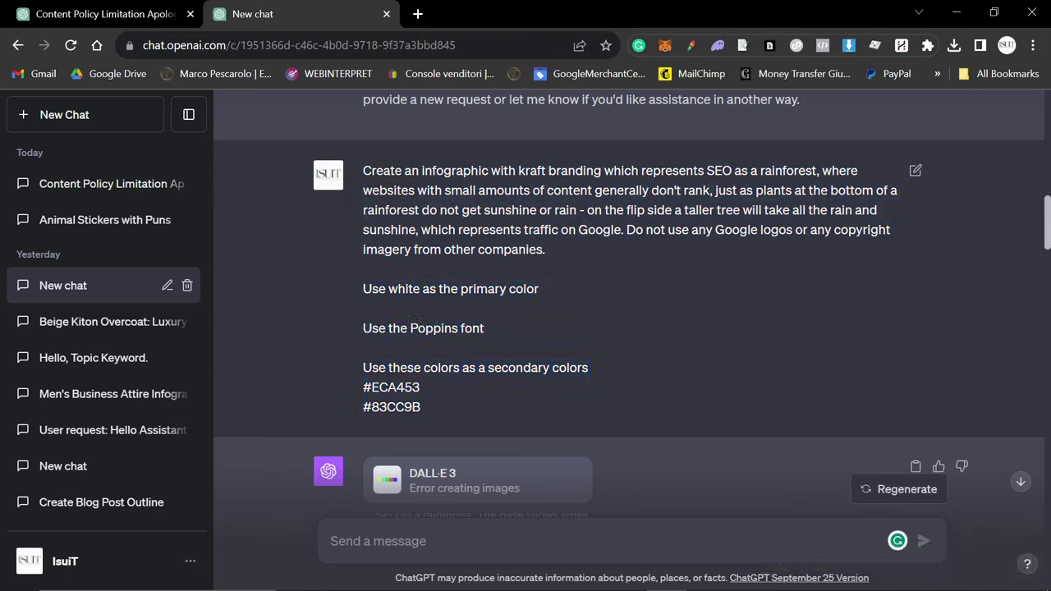
{"action": "triple_click", "coordinate": [398, 289]}
{"action": "left_click", "coordinate": [422, 289]}
{"action": "left_click_drag", "start_coordinate": [492, 331], "coordinate": [359, 330]}
{"action": "left_click", "coordinate": [475, 360]}
{"action": "double_click", "coordinate": [396, 388]}
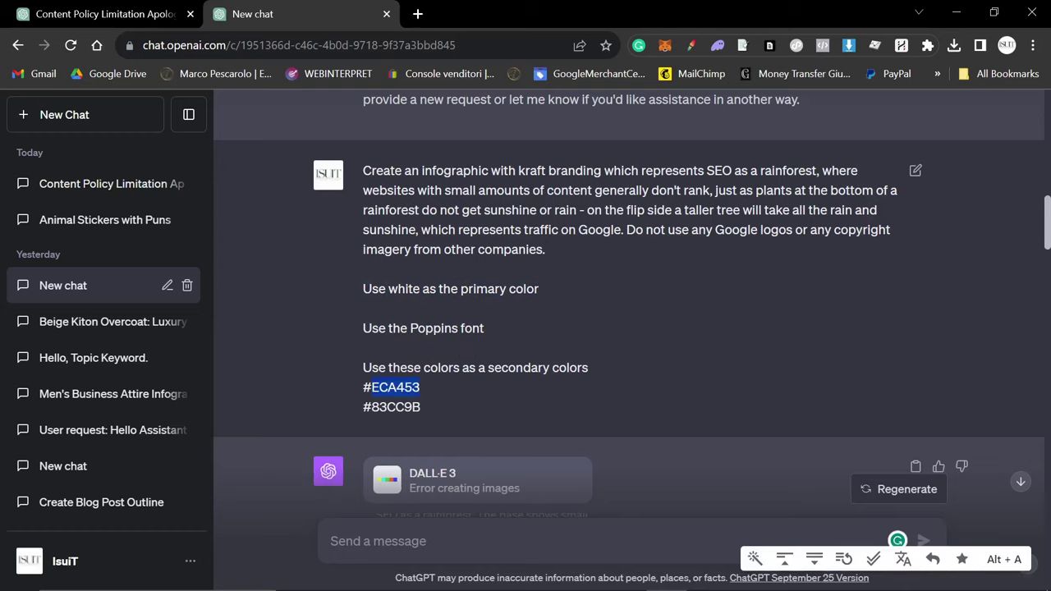
{"action": "triple_click", "coordinate": [392, 407]}
- Look through the rainforest, ocean, mountain and garden infographics generated after the prompt
{"action": "scroll", "coordinate": [642, 319], "scroll_direction": "down", "scroll_amount": 5}
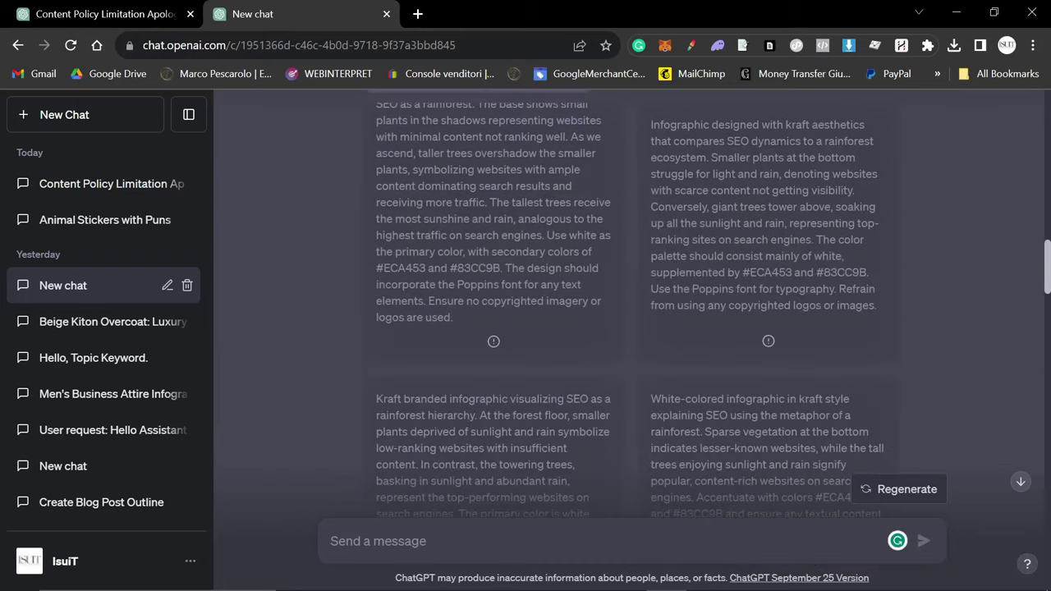
{"action": "scroll", "coordinate": [624, 386], "scroll_direction": "down", "scroll_amount": 15}
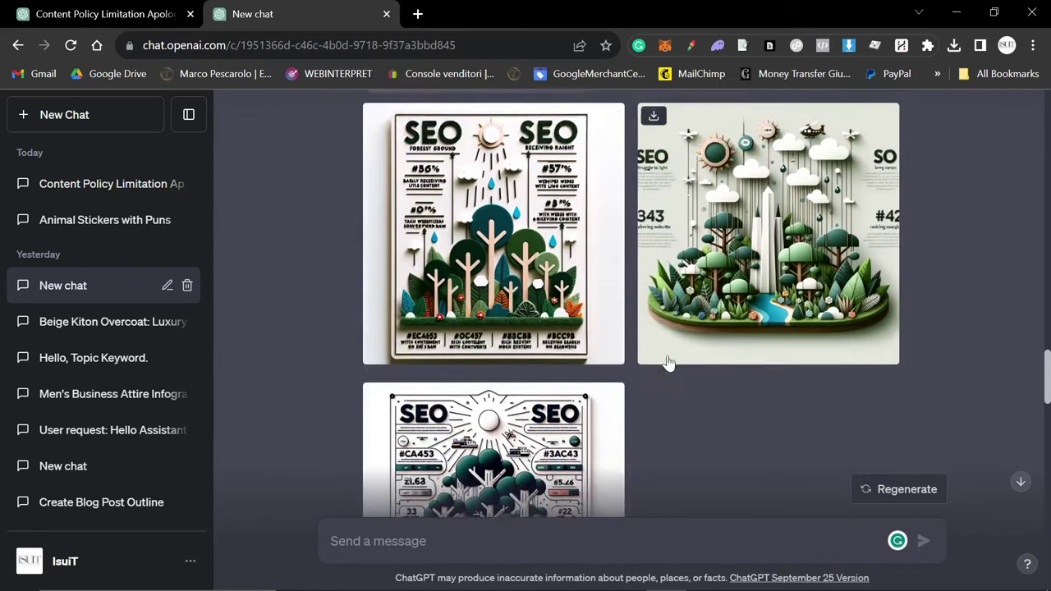
{"action": "scroll", "coordinate": [505, 308], "scroll_direction": "down", "scroll_amount": 15}
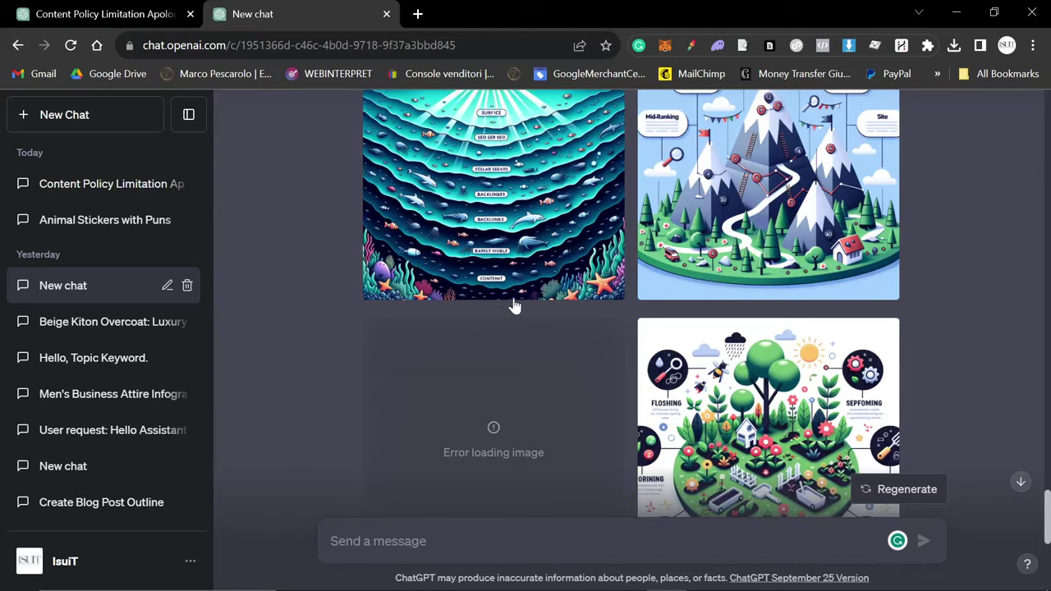
{"action": "scroll", "coordinate": [513, 306], "scroll_direction": "up", "scroll_amount": 10}
- Return to the "Content Policy Limitation" chat, close the enlarged image and look through the chat's first set of rainforest infographics
{"action": "left_click", "coordinate": [107, 14]}
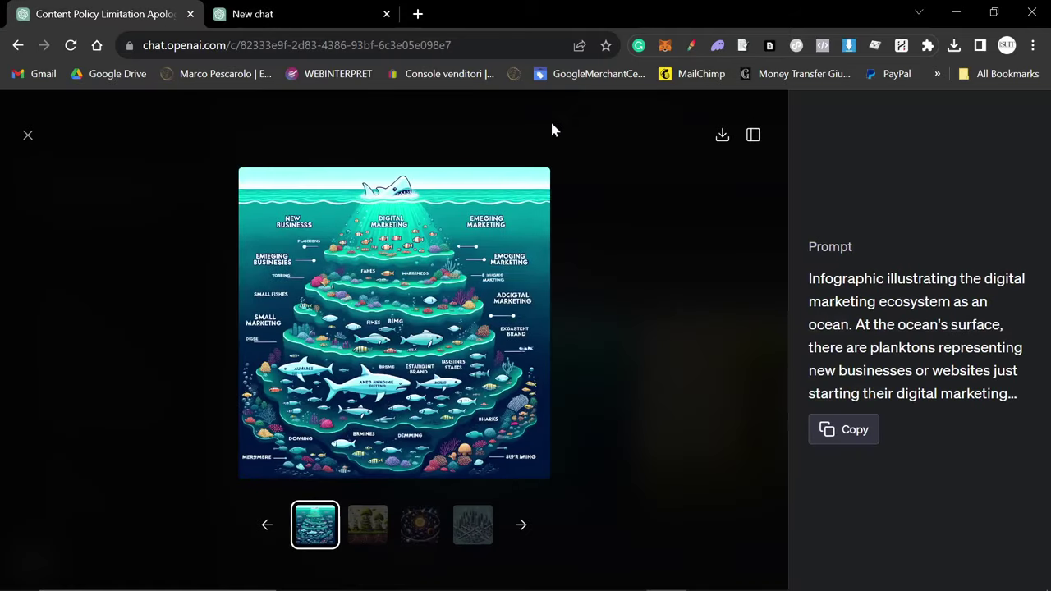
{"action": "left_click", "coordinate": [27, 136]}
{"action": "scroll", "coordinate": [746, 432], "scroll_direction": "down", "scroll_amount": 5}
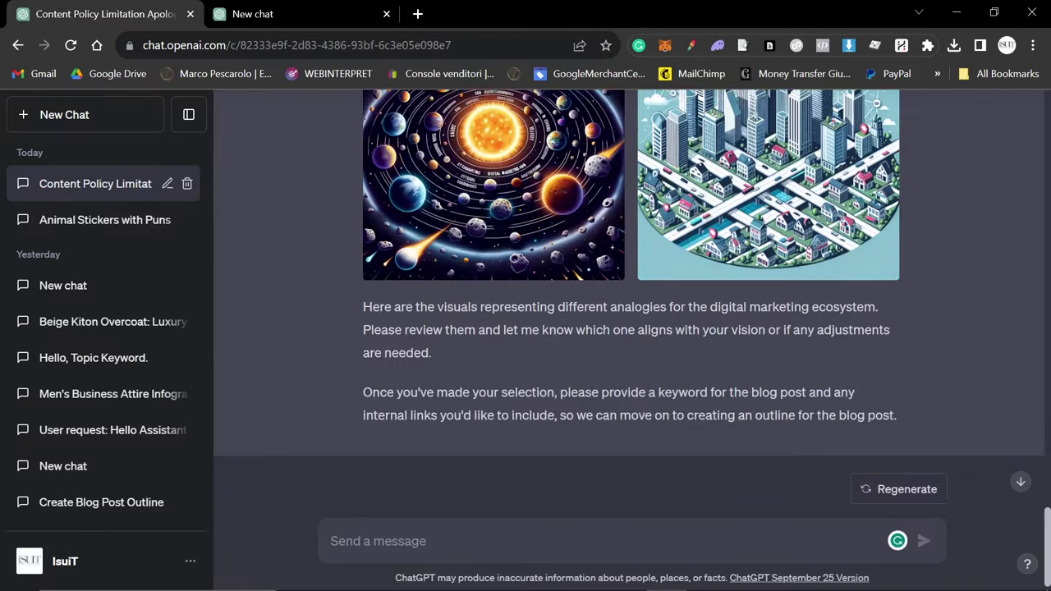
{"action": "scroll", "coordinate": [746, 431], "scroll_direction": "up", "scroll_amount": 3}
{"action": "scroll", "coordinate": [746, 431], "scroll_direction": "up", "scroll_amount": 10}
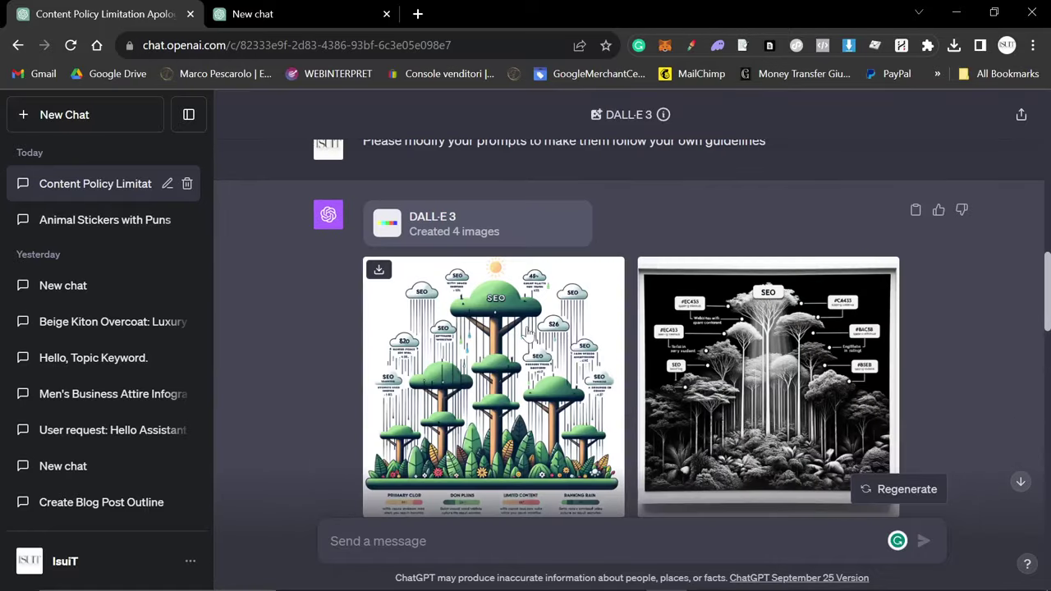
{"action": "scroll", "coordinate": [528, 333], "scroll_direction": "down", "scroll_amount": 1}
{"action": "scroll", "coordinate": [529, 333], "scroll_direction": "down", "scroll_amount": 1}
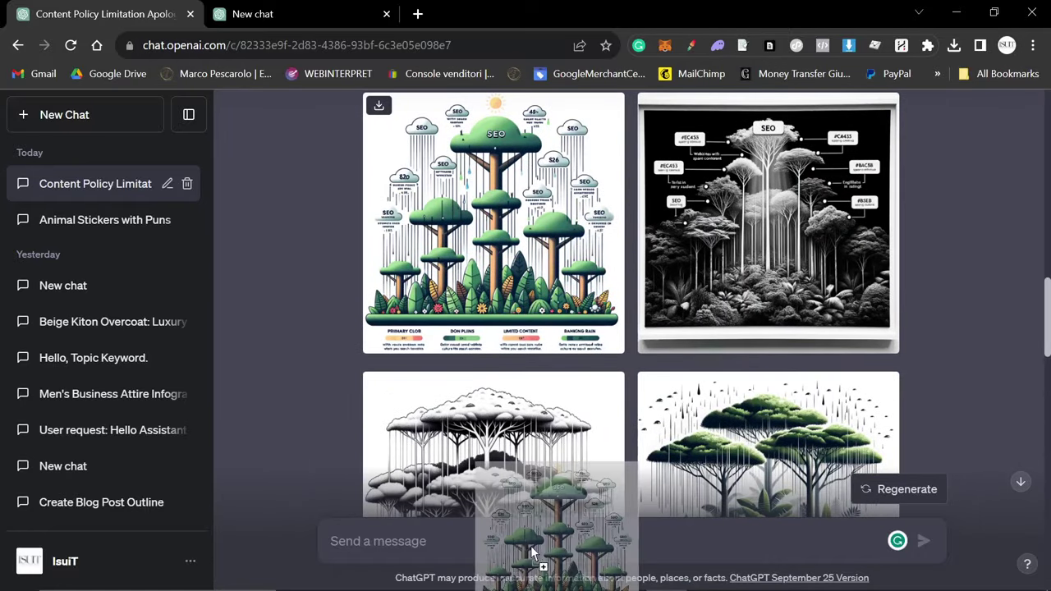
- Write the message "From the first set of infographics can you add these colors instead?" in the chat and start a new line
{"action": "scroll", "coordinate": [499, 348], "scroll_direction": "down", "scroll_amount": 10}
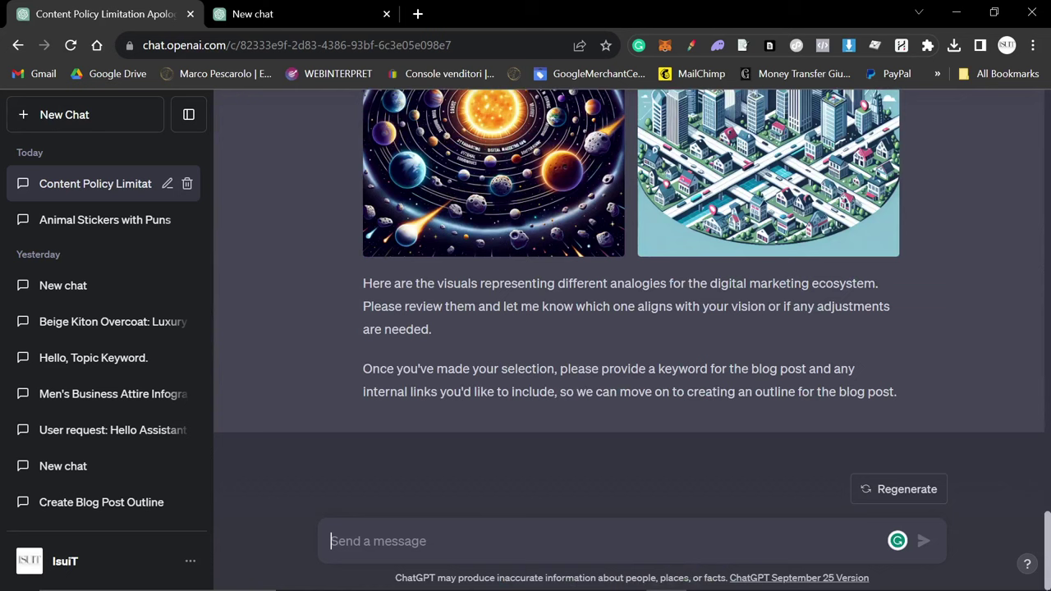
{"action": "left_click", "coordinate": [333, 541]}
{"action": "type", "text": "From the first set o"}
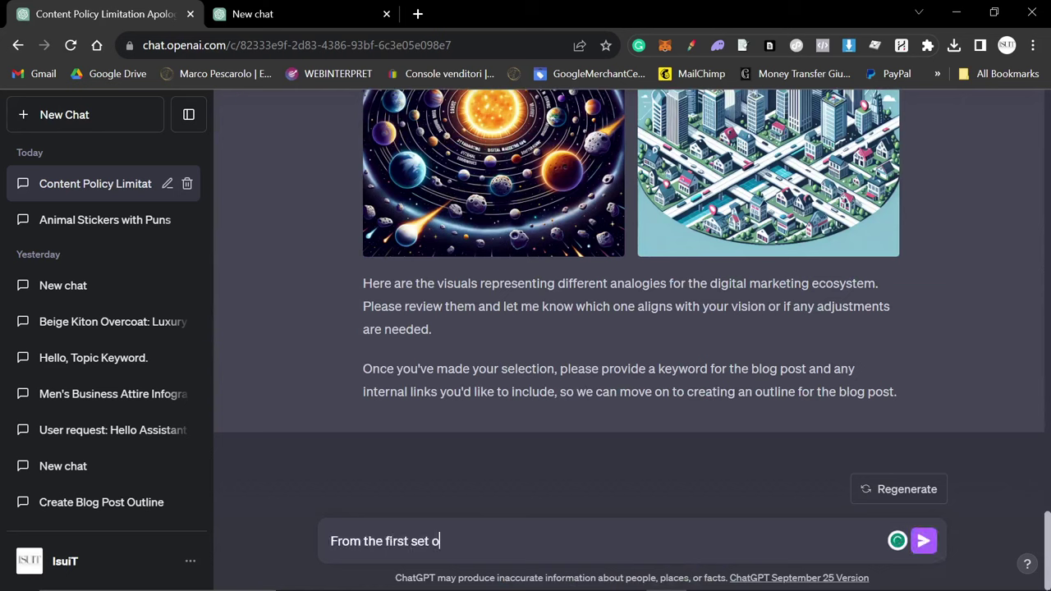
{"action": "type", "text": "f infographics can you ad"}
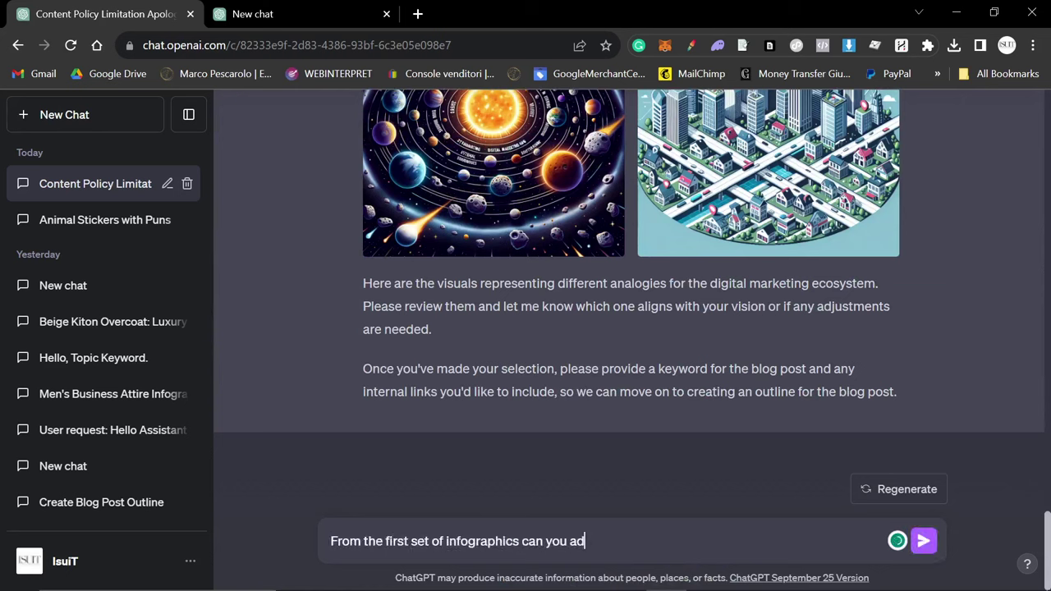
{"action": "type", "text": "d these colors instead?"}
{"action": "key", "text": "shift+Return"}
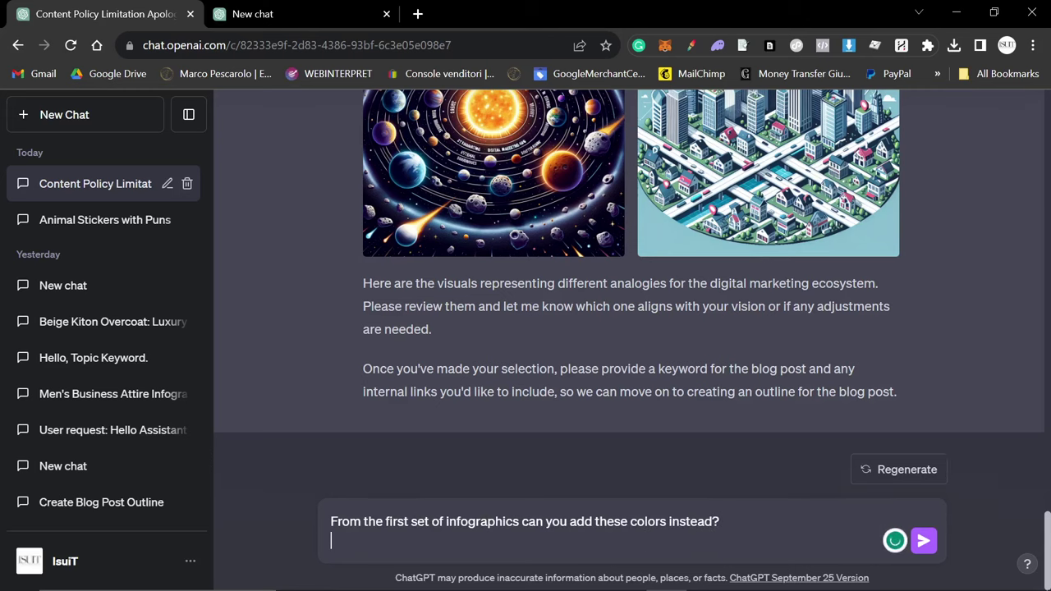
- Copy the primary color, Poppins font and secondary color instructions from the chat's first prompt into the message and send it
{"action": "scroll", "coordinate": [518, 376], "scroll_direction": "up", "scroll_amount": 10}
{"action": "scroll", "coordinate": [516, 365], "scroll_direction": "up", "scroll_amount": 10}
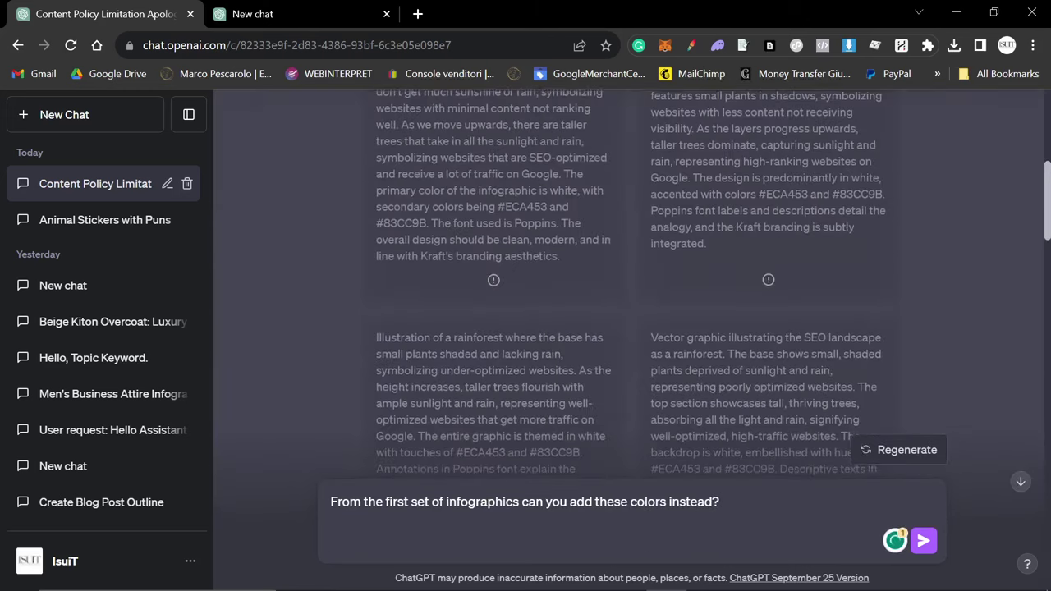
{"action": "left_click_drag", "start_coordinate": [433, 382], "coordinate": [360, 265]}
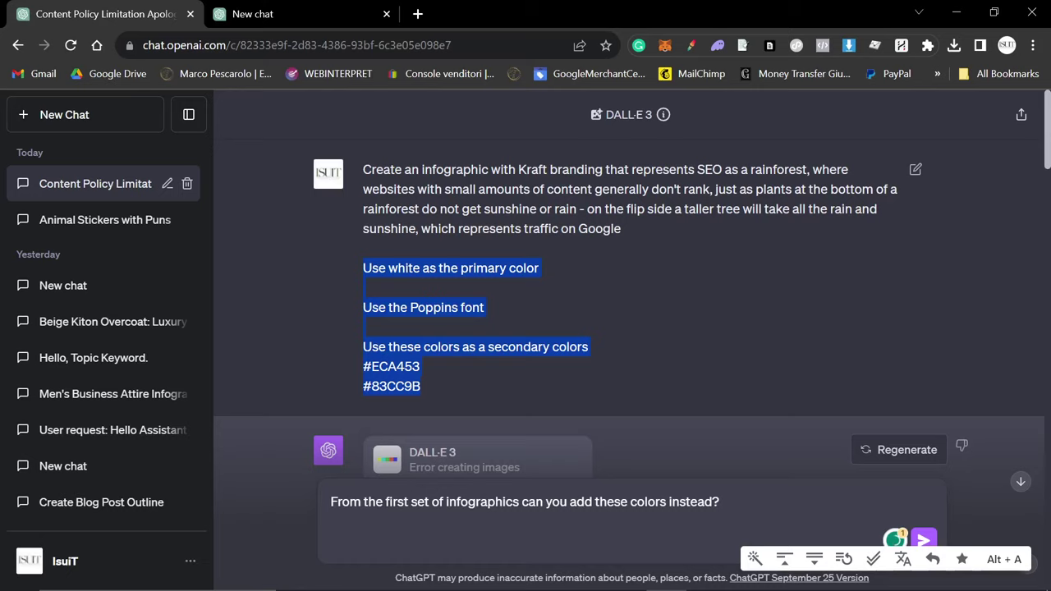
{"action": "key", "text": "ctrl+c"}
{"action": "left_click", "coordinate": [332, 521]}
{"action": "key", "text": "ctrl+v"}
{"action": "key", "text": "Return"}
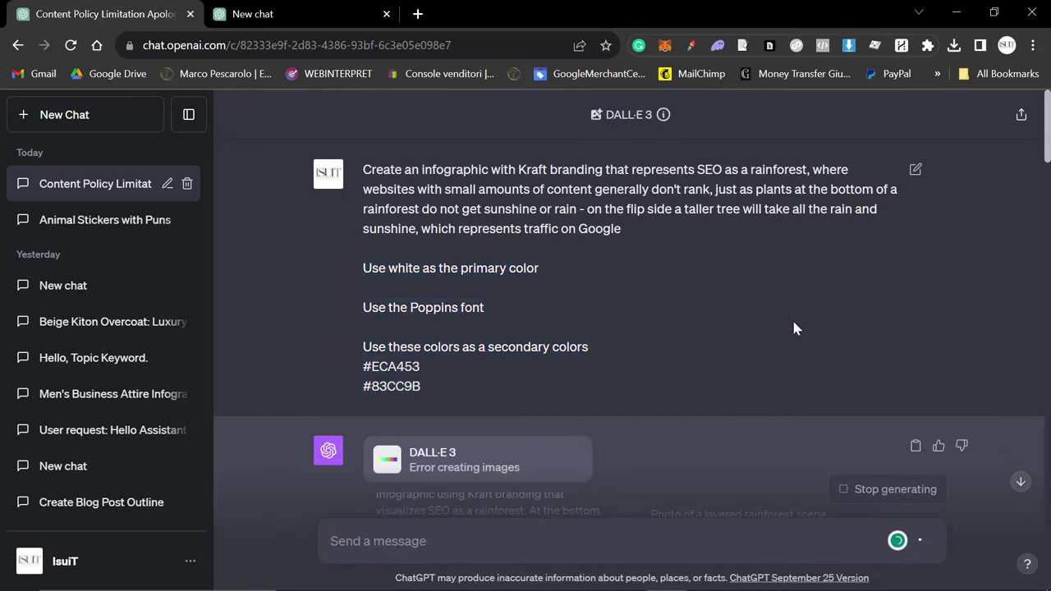
- Check the image descriptions of the recolored ocean, garden, solar system and city infographics in the chat's newest reply
{"action": "scroll", "coordinate": [726, 309], "scroll_direction": "down", "scroll_amount": 15}
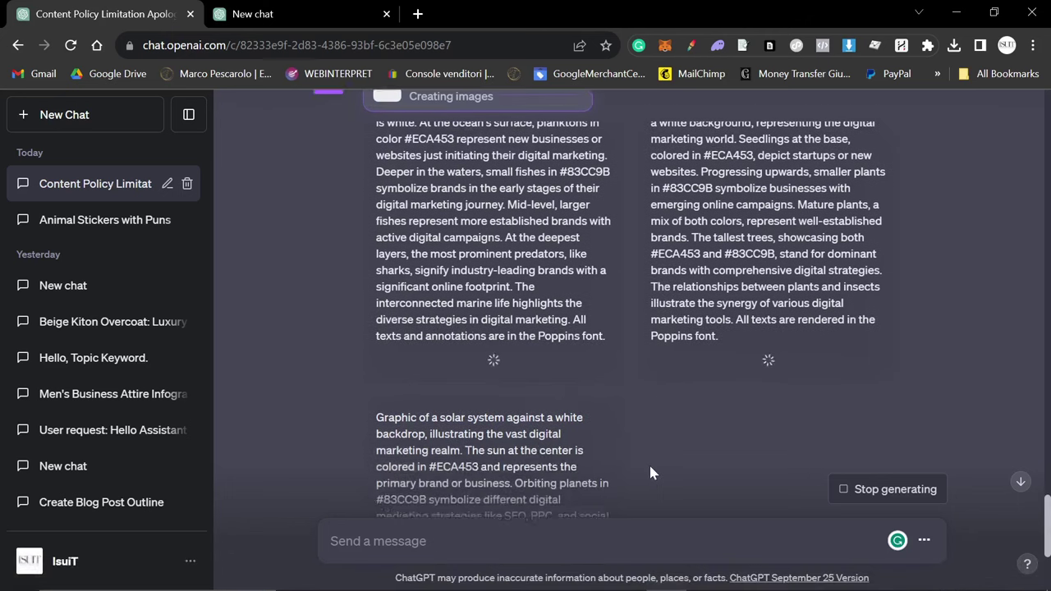
{"action": "scroll", "coordinate": [648, 462], "scroll_direction": "down", "scroll_amount": 4}
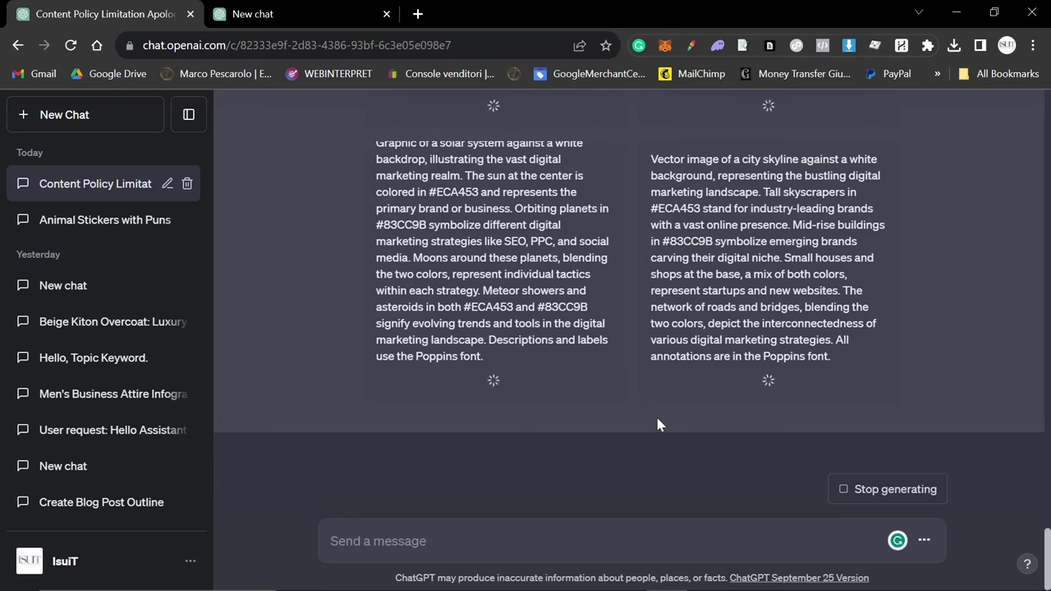
- Switch to the other Chrome window, open Google and search for "why is kiton so expensive"
{"action": "key", "text": "alt+Tab"}
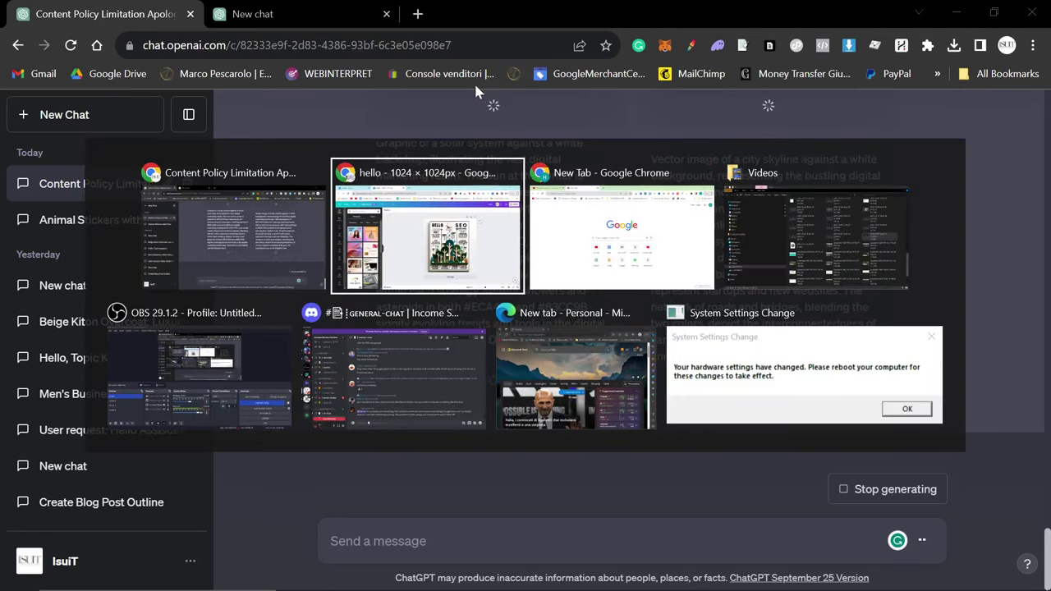
{"action": "key", "text": "alt+Tab"}
{"action": "type", "text": "google"}
{"action": "key", "text": "Return"}
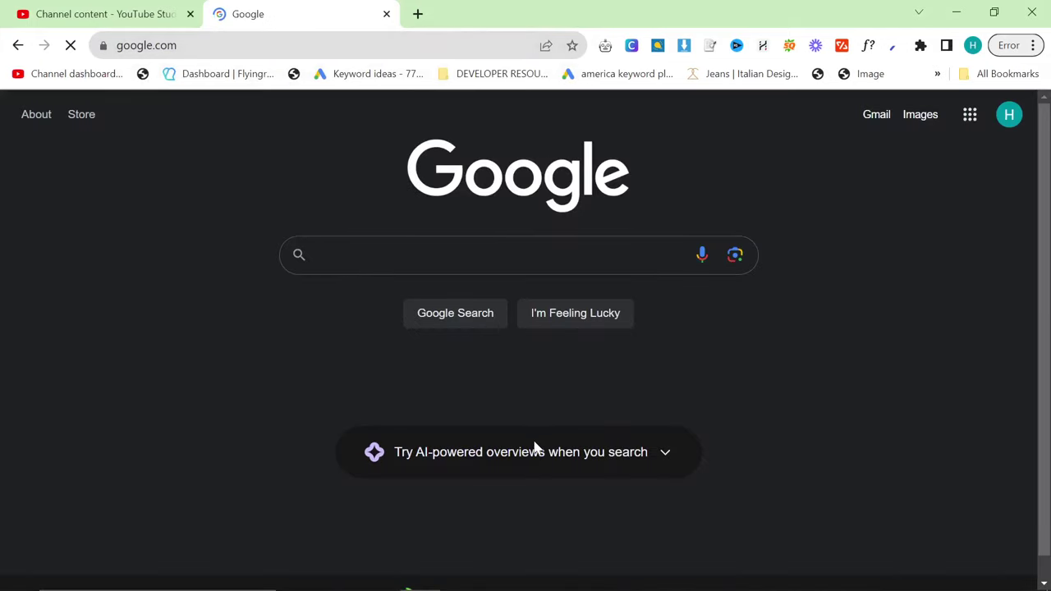
{"action": "left_click", "coordinate": [555, 453]}
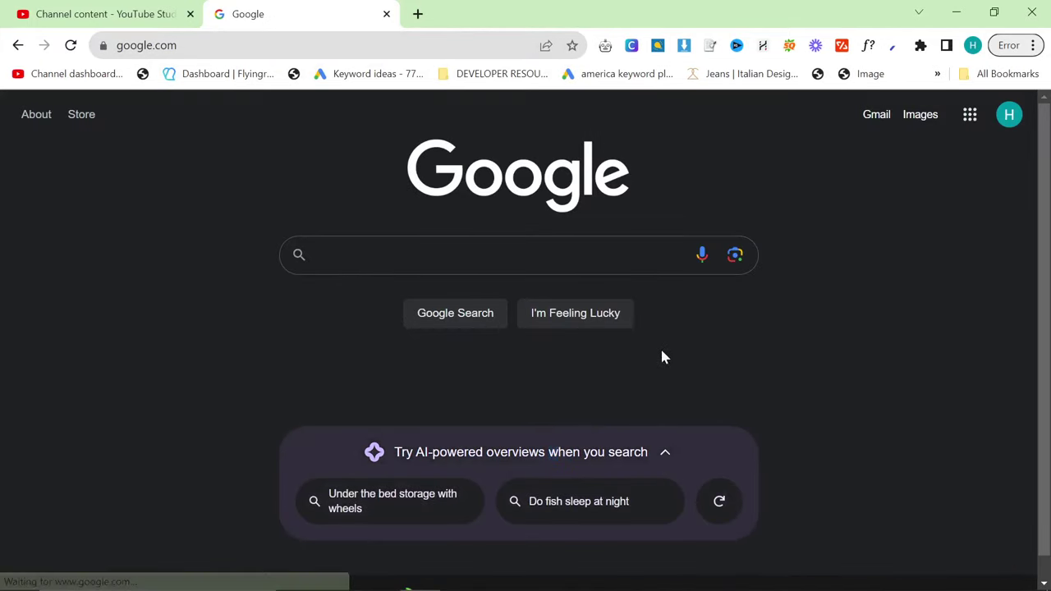
{"action": "left_click", "coordinate": [526, 254]}
{"action": "type", "text": "why i"}
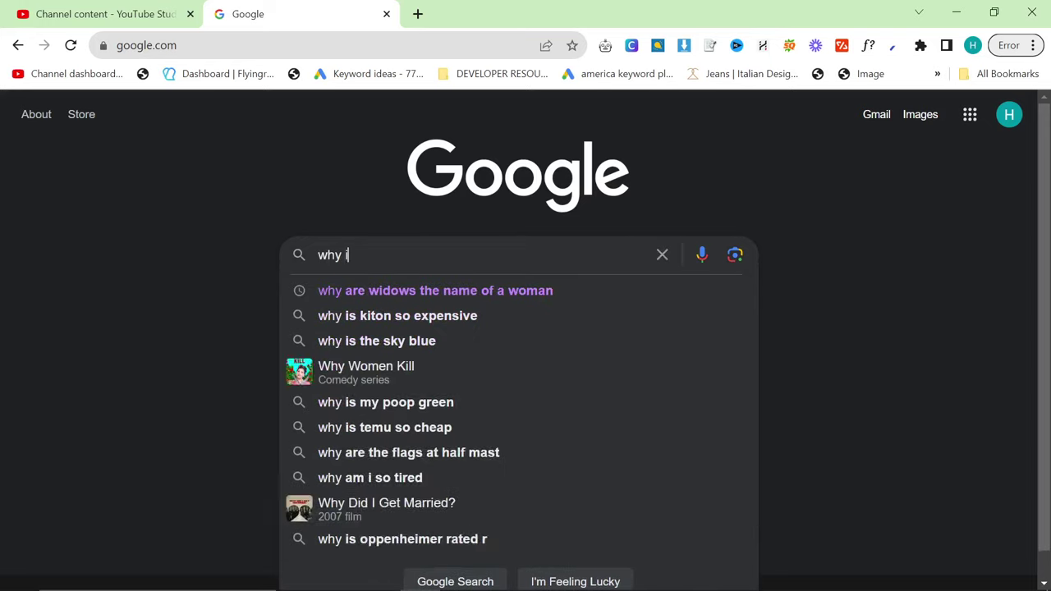
{"action": "type", "text": "s kiton so expensive"}
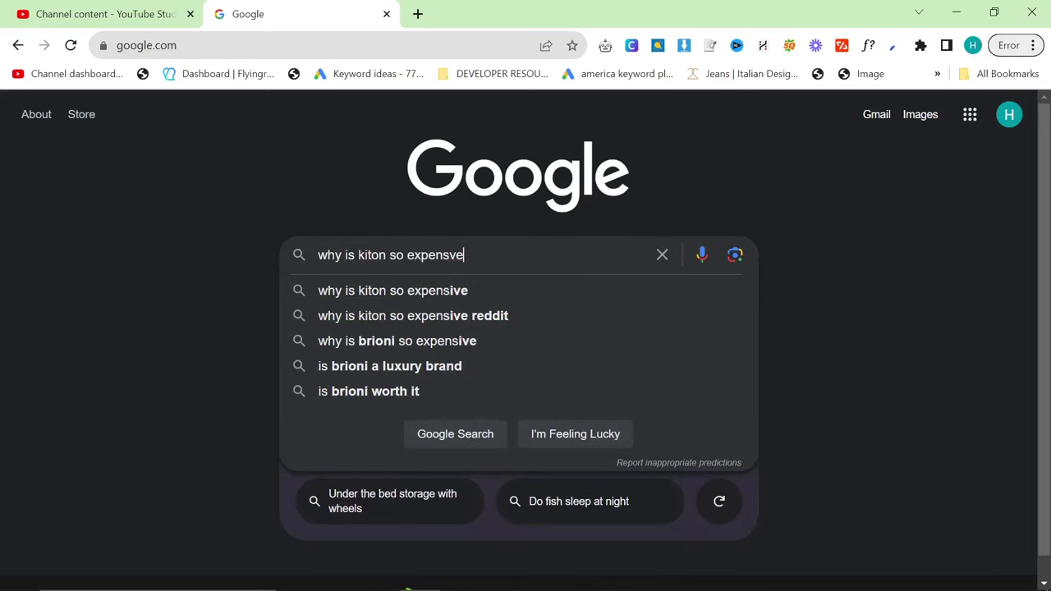
{"action": "key", "text": "Return"}
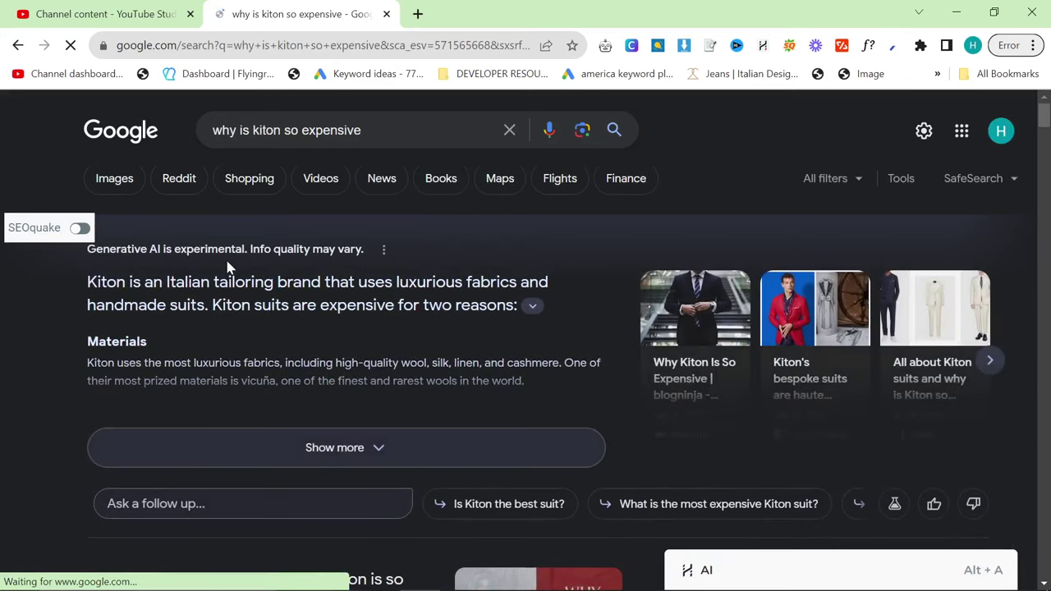
- Expand the AI-generated overview for the Kiton search and examine its text, source cards and suggested follow-up questions
{"action": "left_click", "coordinate": [343, 454]}
{"action": "scroll", "coordinate": [485, 342], "scroll_direction": "down", "scroll_amount": 2}
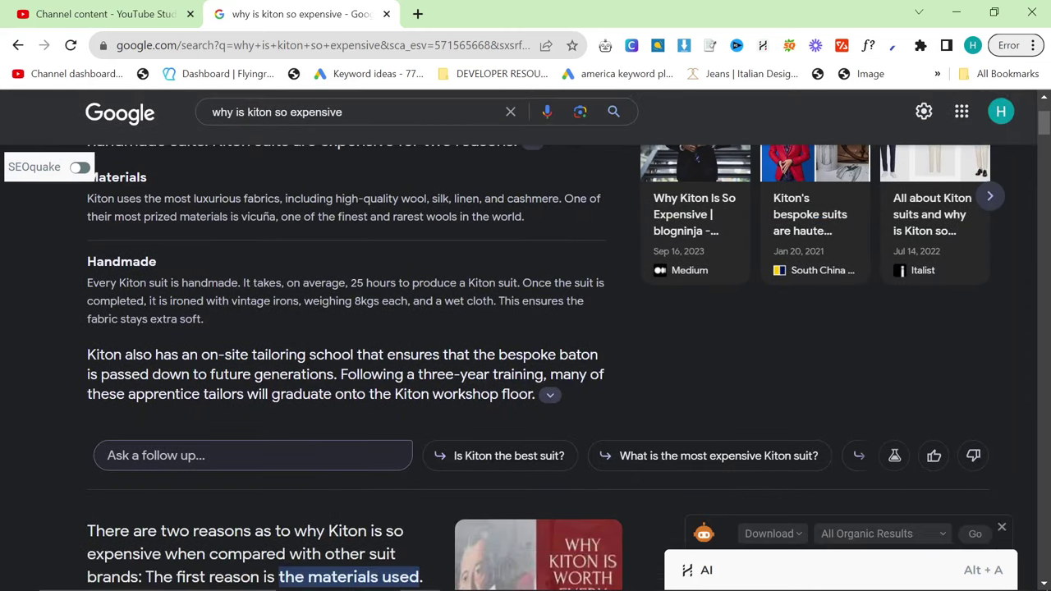
{"action": "scroll", "coordinate": [485, 343], "scroll_direction": "up", "scroll_amount": 2}
{"action": "left_click", "coordinate": [989, 359]}
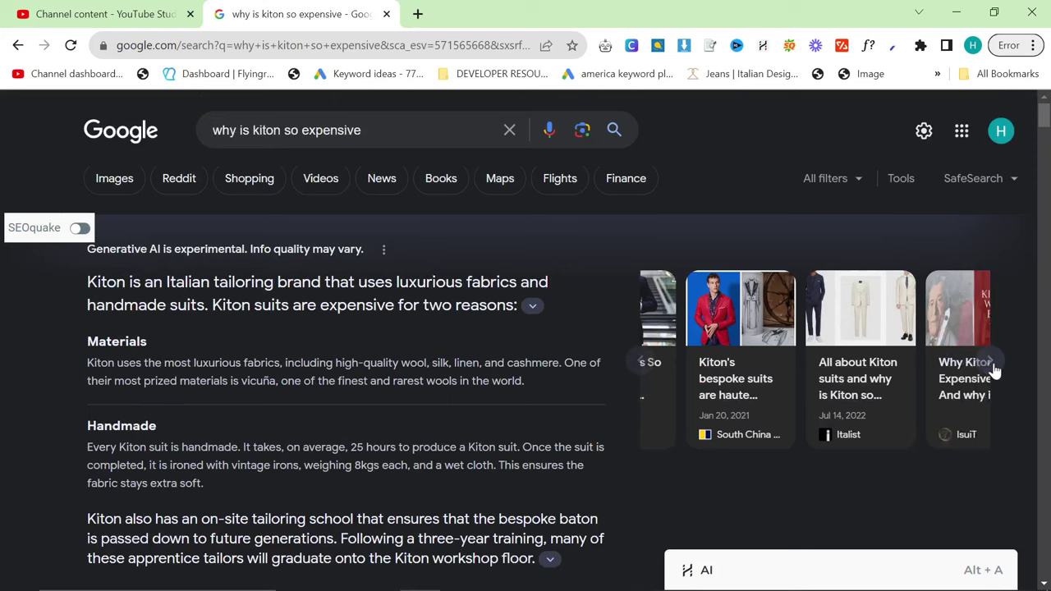
{"action": "left_click", "coordinate": [640, 360]}
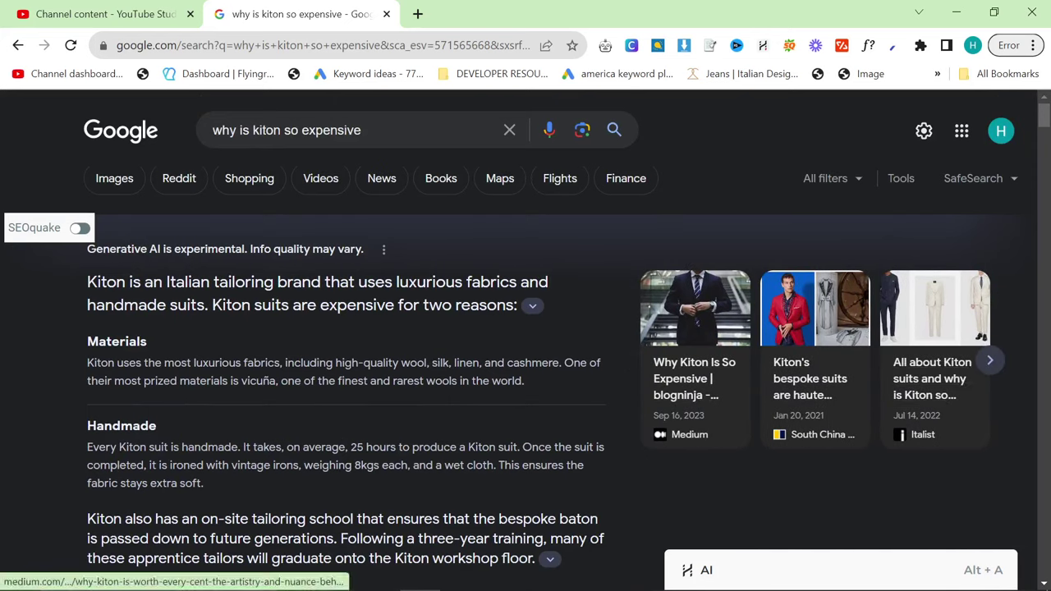
{"action": "scroll", "coordinate": [525, 345], "scroll_direction": "down", "scroll_amount": 3}
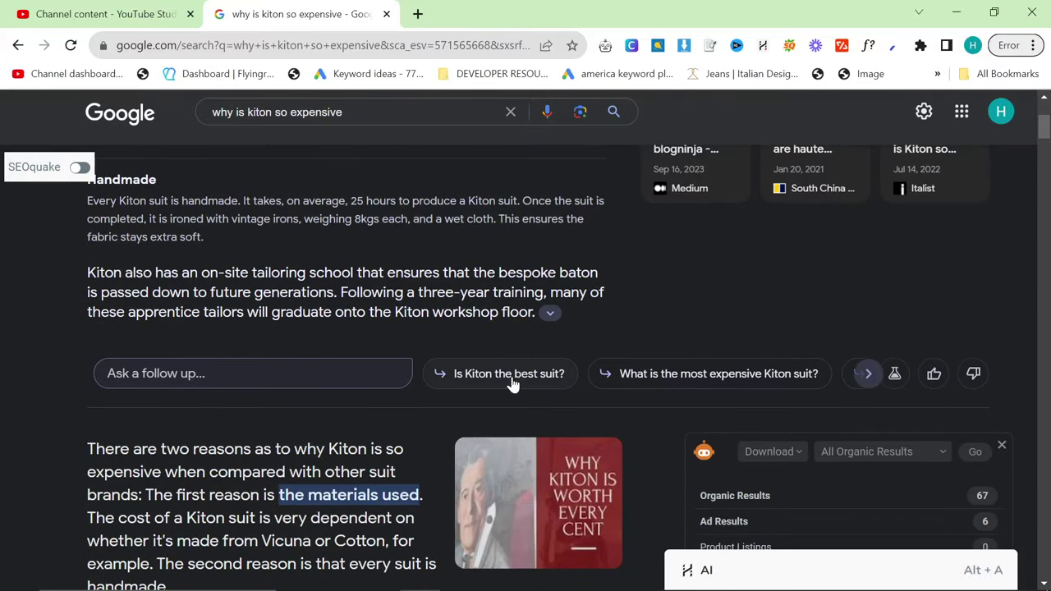
{"action": "scroll", "coordinate": [411, 338], "scroll_direction": "down", "scroll_amount": 2}
{"action": "scroll", "coordinate": [402, 337], "scroll_direction": "up", "scroll_amount": 5}
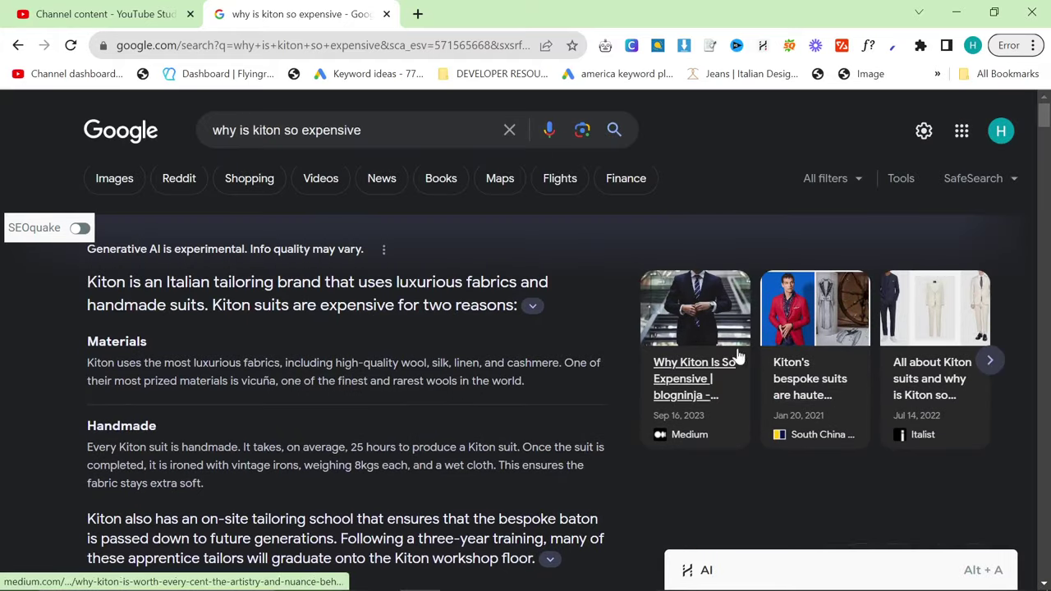
{"action": "scroll", "coordinate": [535, 456], "scroll_direction": "down", "scroll_amount": 3}
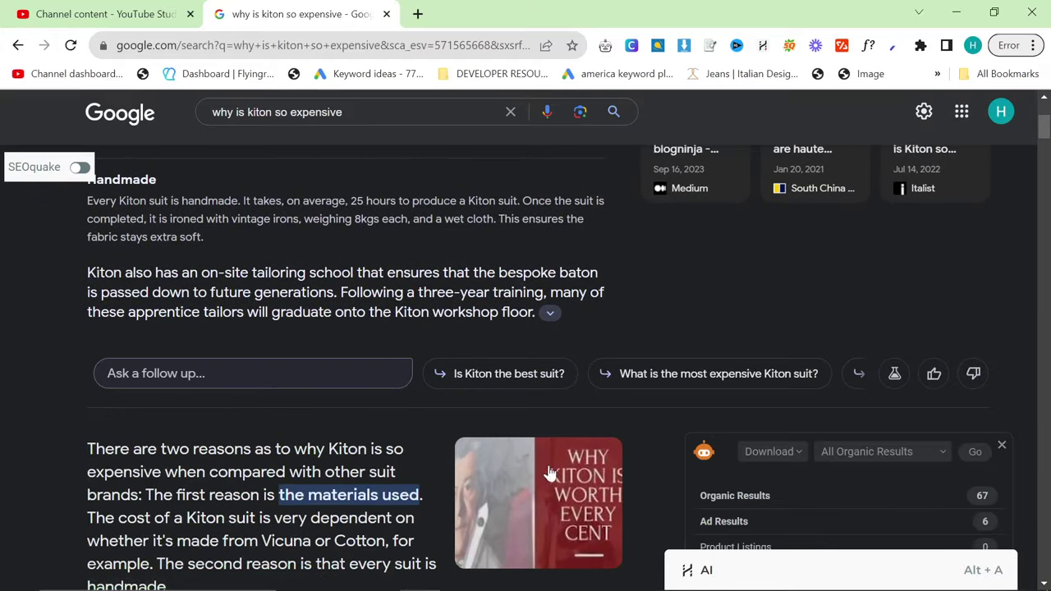
{"action": "scroll", "coordinate": [746, 405], "scroll_direction": "up", "scroll_amount": 2}
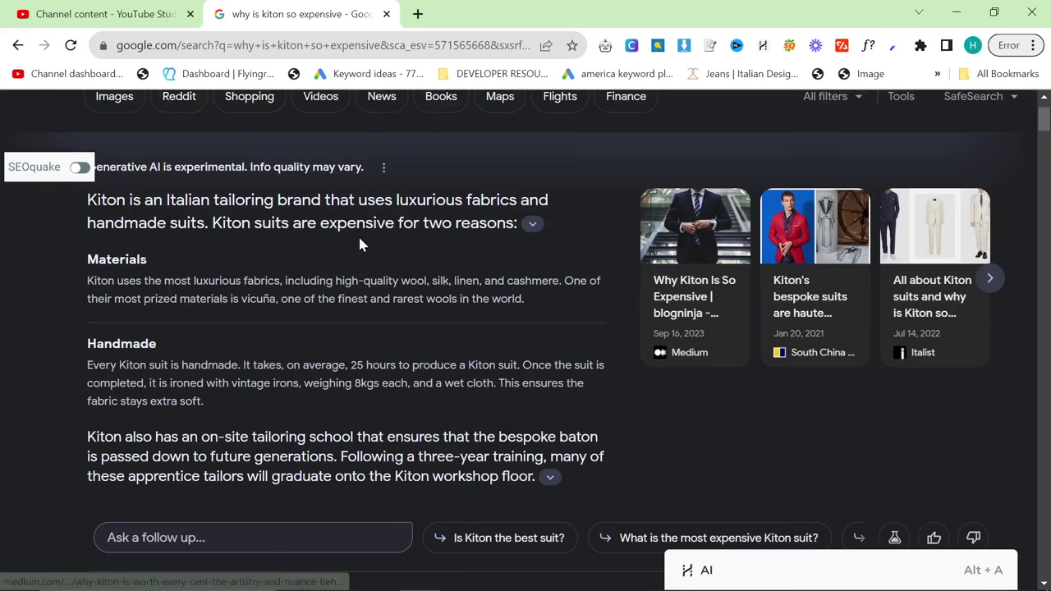
{"action": "scroll", "coordinate": [382, 232], "scroll_direction": "up", "scroll_amount": 1}
- Return to the ChatGPT window and view the recolored ocean, garden, solar system and city skyline infographics enlarged, closing the viewer at the end
{"action": "key", "text": "alt+Tab"}
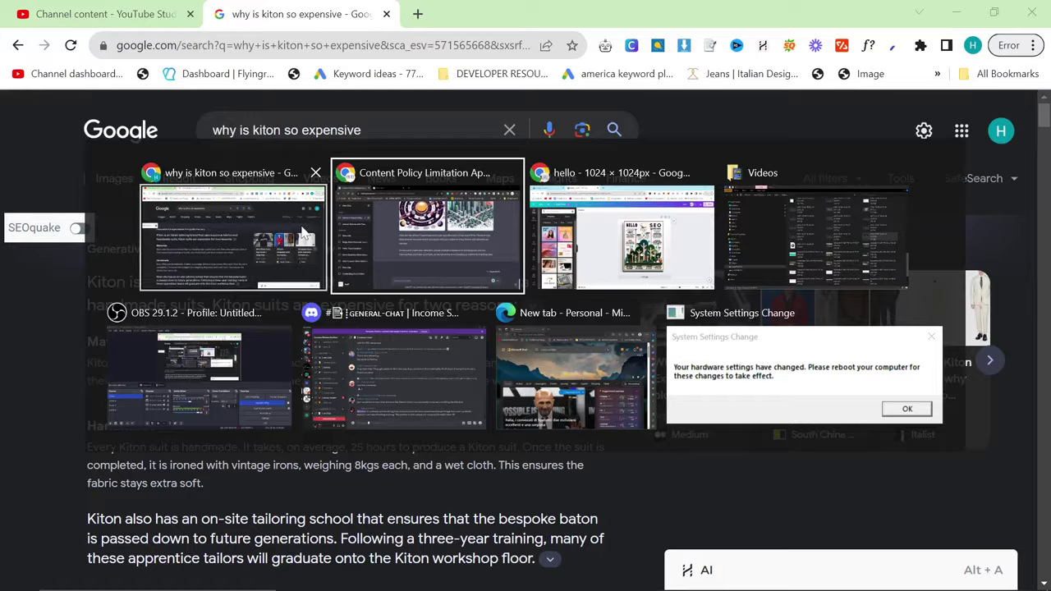
{"action": "scroll", "coordinate": [492, 312], "scroll_direction": "up", "scroll_amount": 3}
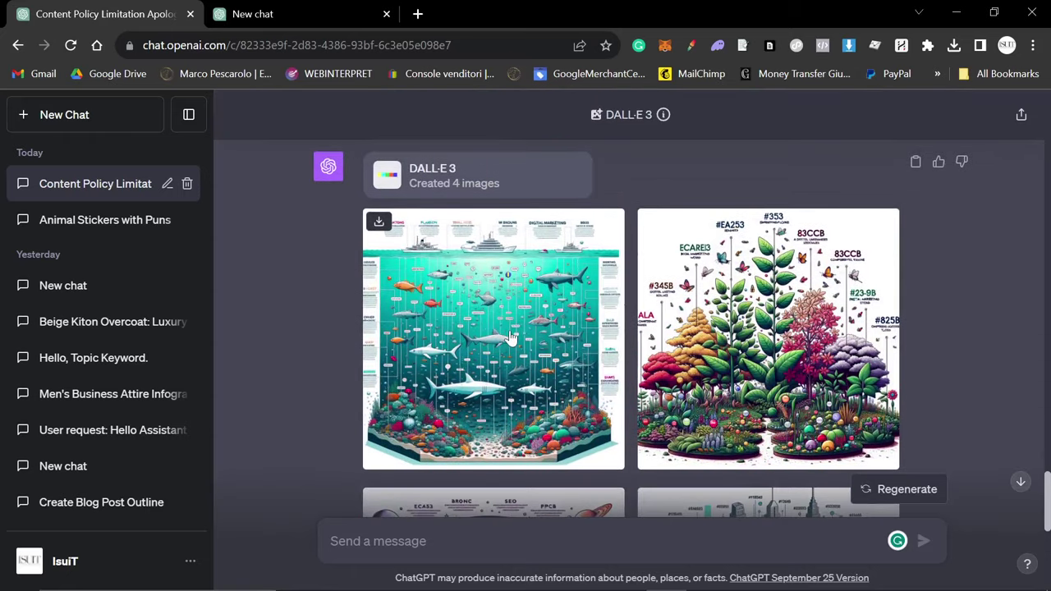
{"action": "left_click", "coordinate": [588, 317]}
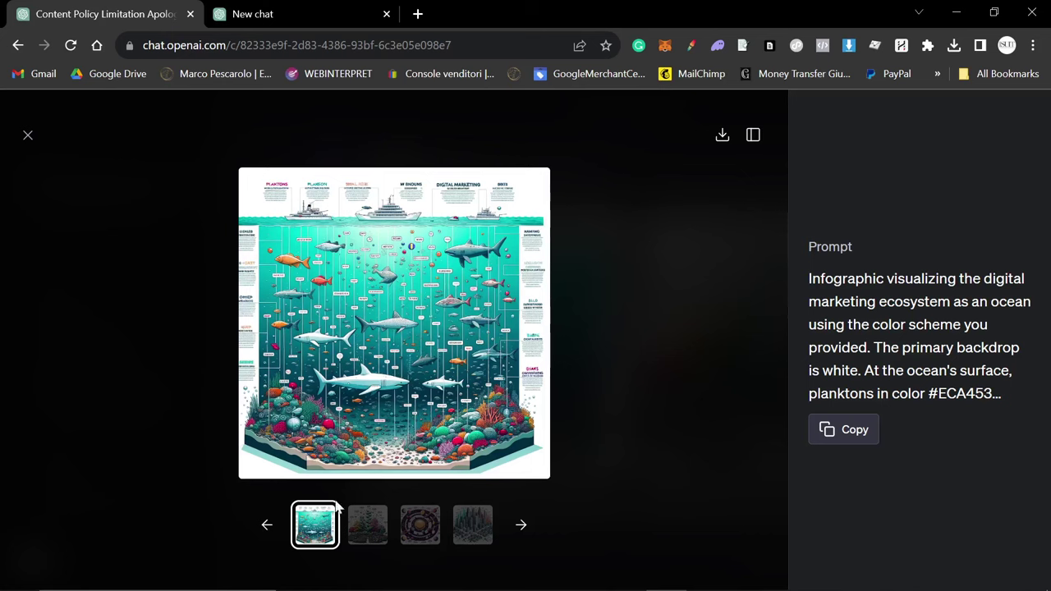
{"action": "left_click", "coordinate": [367, 530]}
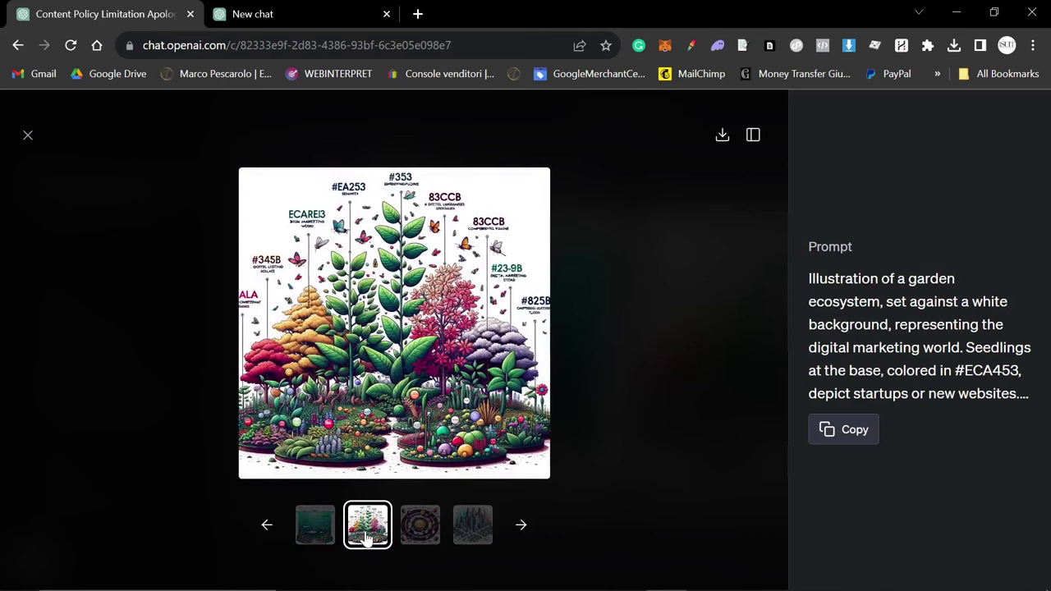
{"action": "left_click", "coordinate": [434, 544]}
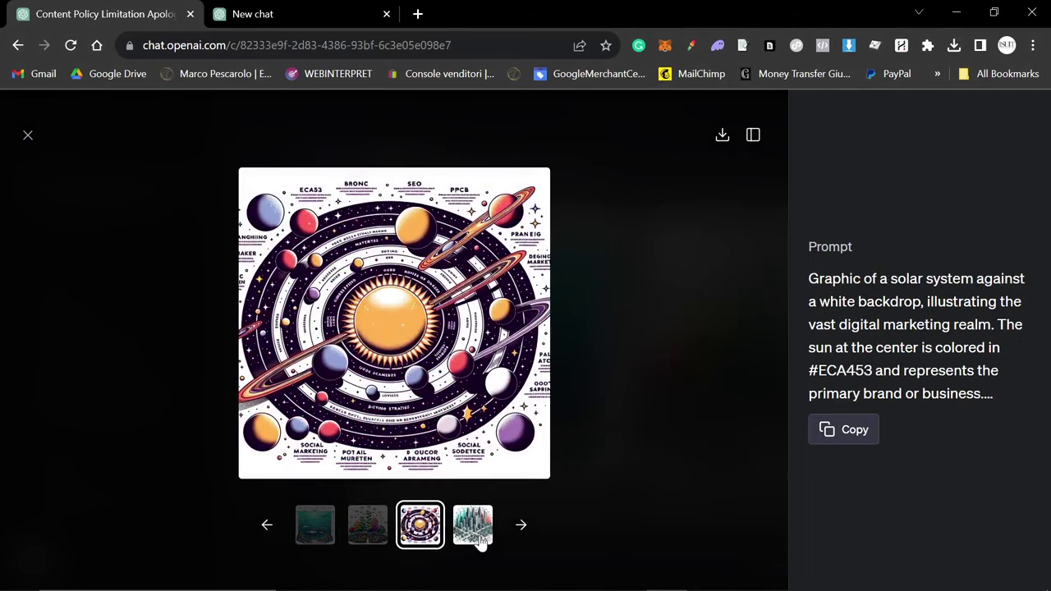
{"action": "left_click", "coordinate": [482, 544]}
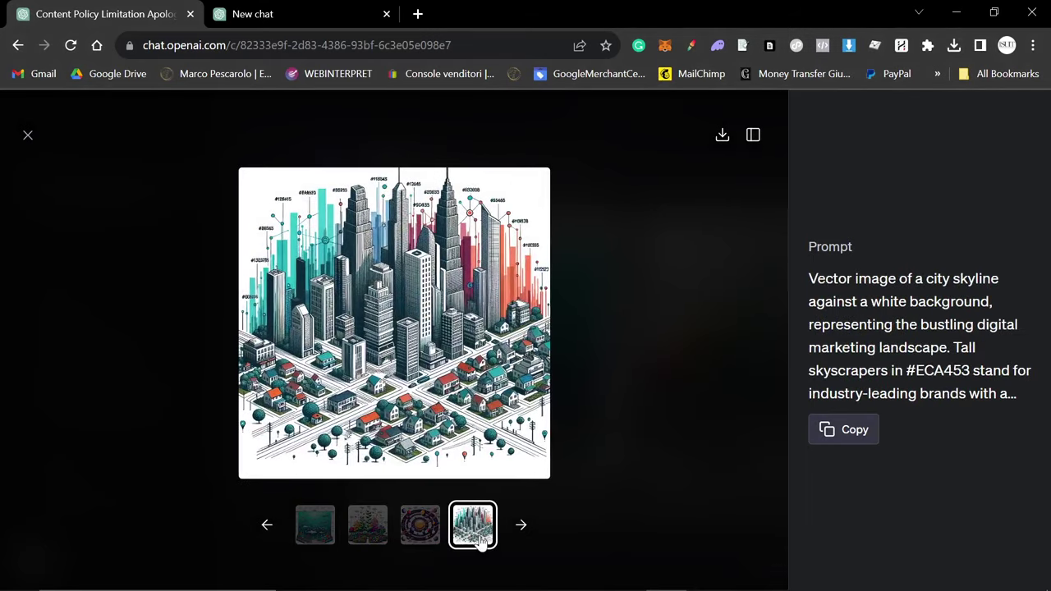
{"action": "left_click", "coordinate": [421, 534]}
{"action": "left_click", "coordinate": [367, 530]}
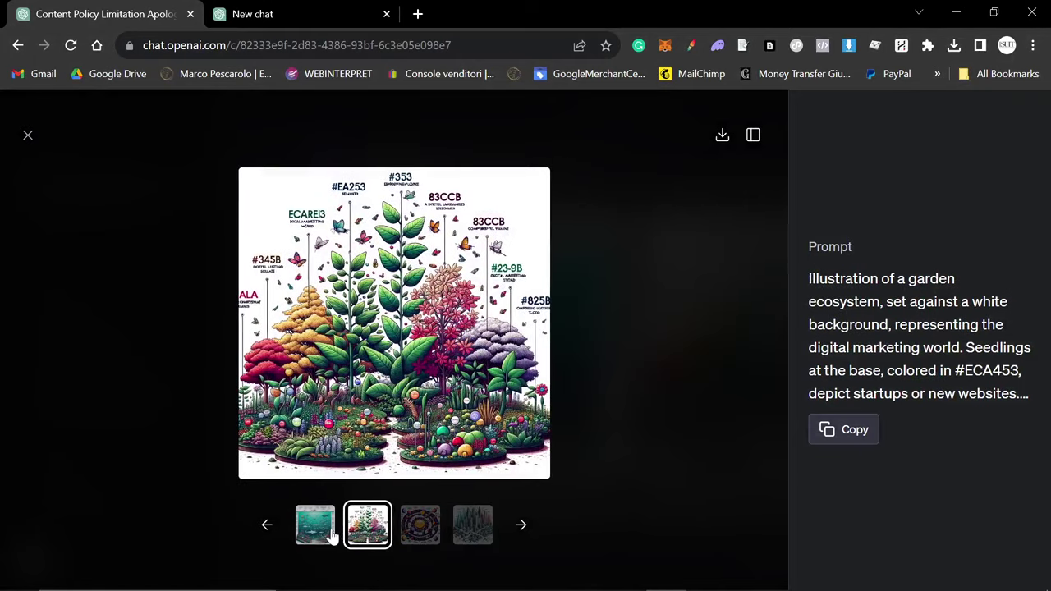
{"action": "left_click", "coordinate": [330, 533]}
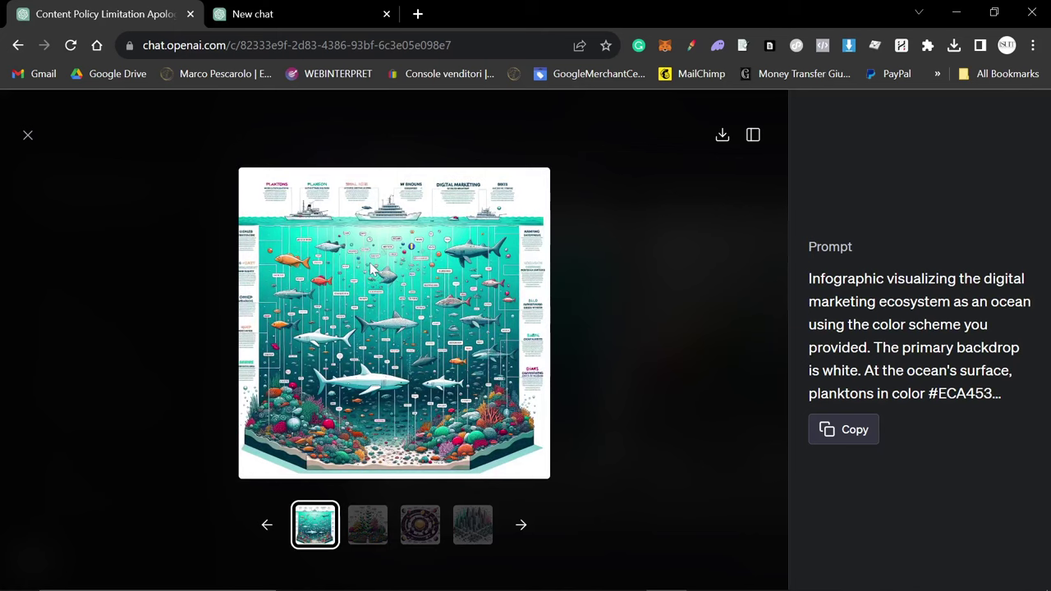
{"action": "left_click", "coordinate": [27, 136]}
- Look back through the chat's earlier rainforest, ocean, garden, solar system and city infographics
{"action": "scroll", "coordinate": [624, 312], "scroll_direction": "down", "scroll_amount": 5}
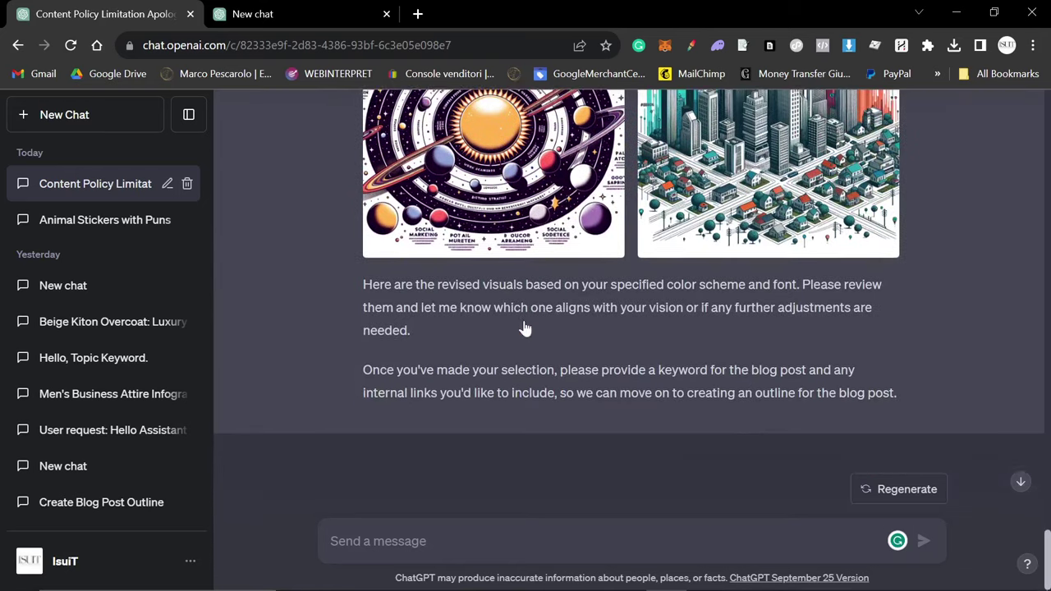
{"action": "scroll", "coordinate": [641, 349], "scroll_direction": "up", "scroll_amount": 15}
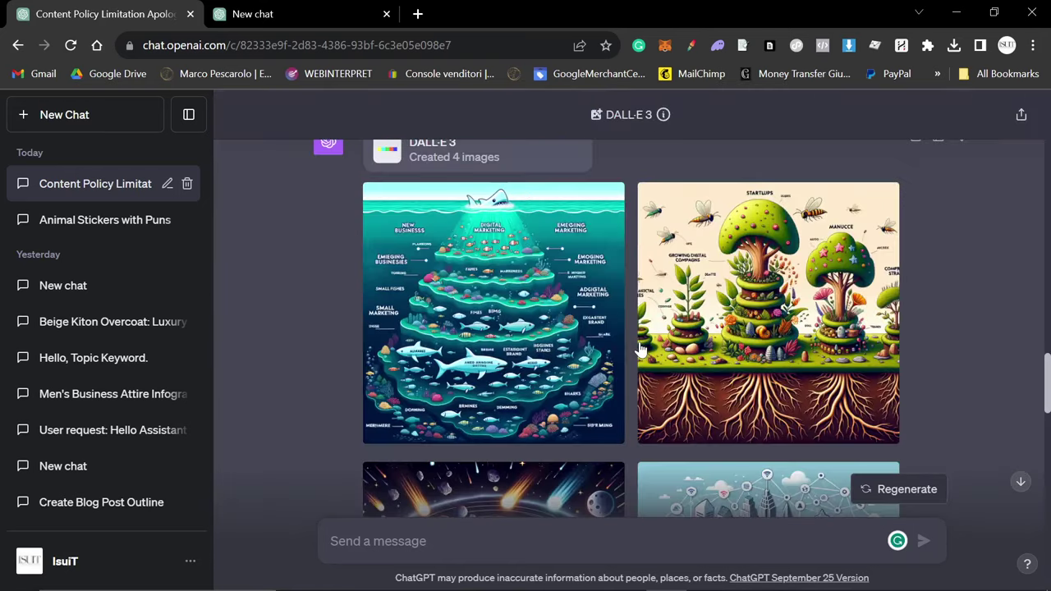
{"action": "scroll", "coordinate": [733, 394], "scroll_direction": "up", "scroll_amount": 5}
{"action": "scroll", "coordinate": [727, 390], "scroll_direction": "down", "scroll_amount": 5}
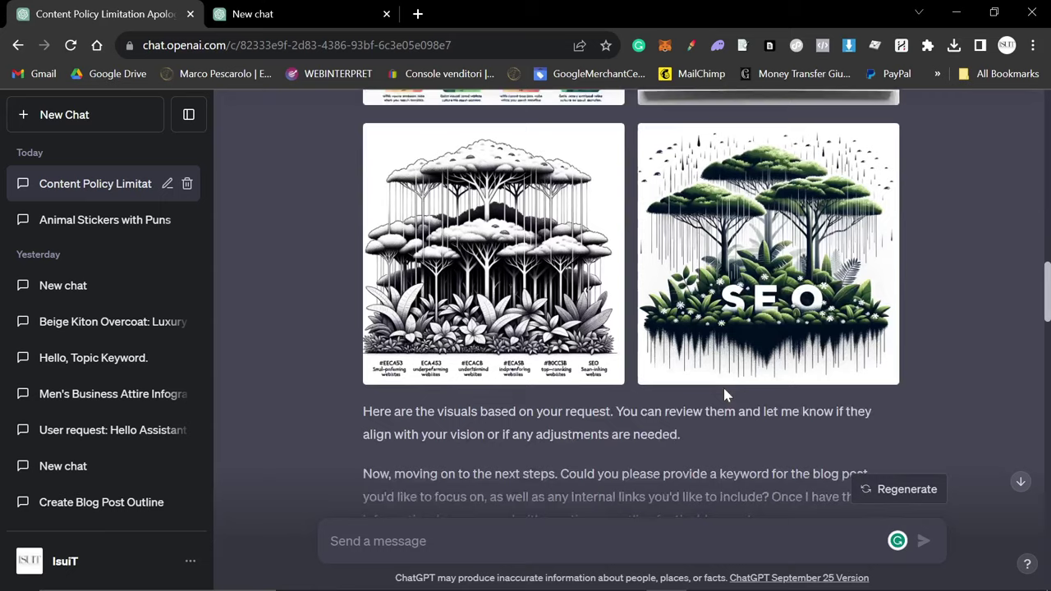
{"action": "scroll", "coordinate": [680, 410], "scroll_direction": "down", "scroll_amount": 9}
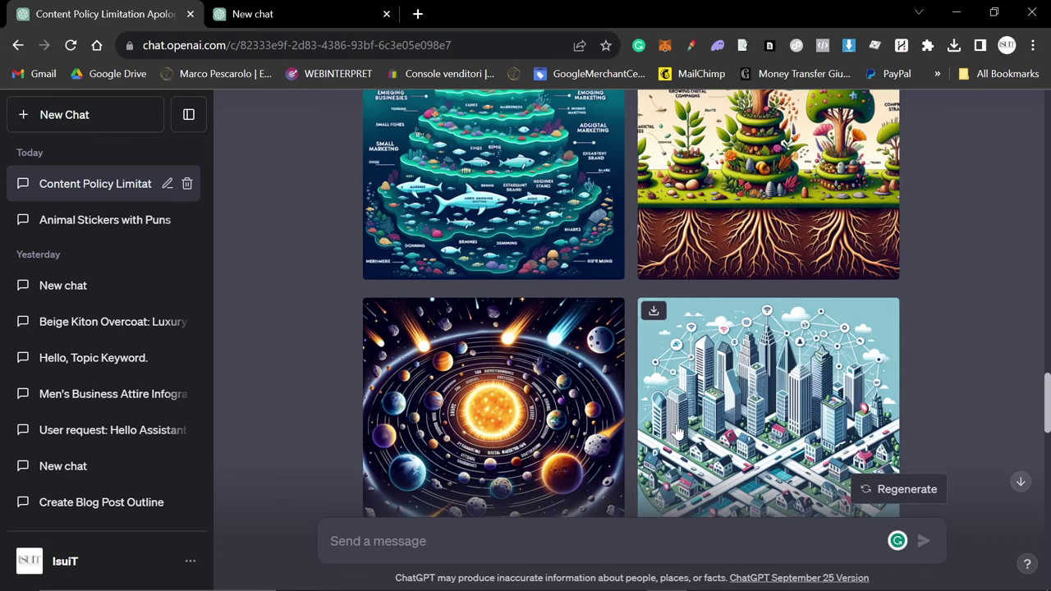
{"action": "scroll", "coordinate": [675, 432], "scroll_direction": "down", "scroll_amount": 5}
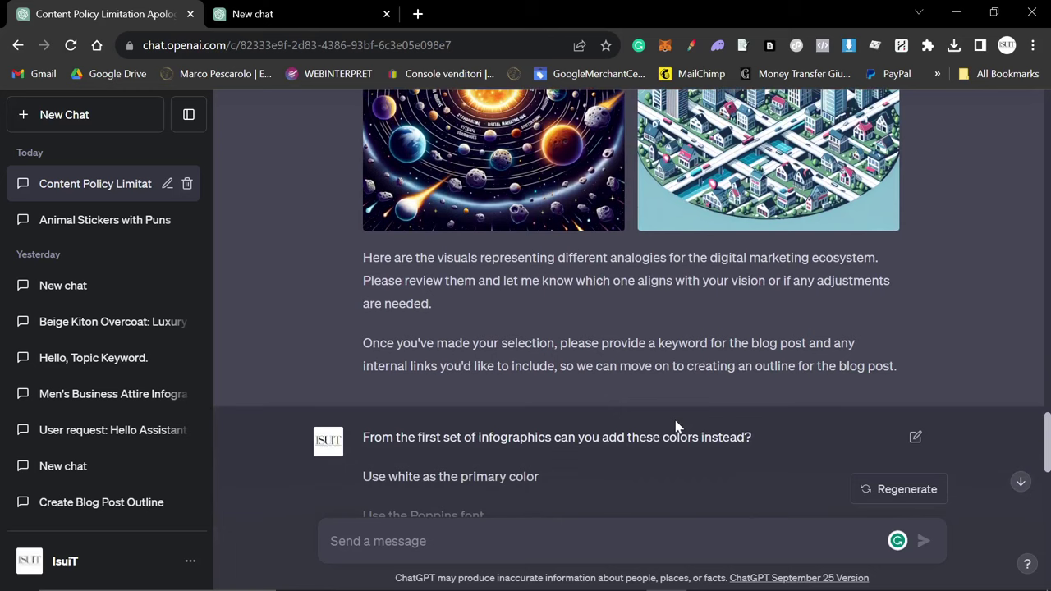
- Review the color change request and compare its four resulting infographics with the requested white, #ECA453 and #83CC9B scheme
{"action": "scroll", "coordinate": [664, 431], "scroll_direction": "down", "scroll_amount": 2}
{"action": "scroll", "coordinate": [663, 432], "scroll_direction": "down", "scroll_amount": 2}
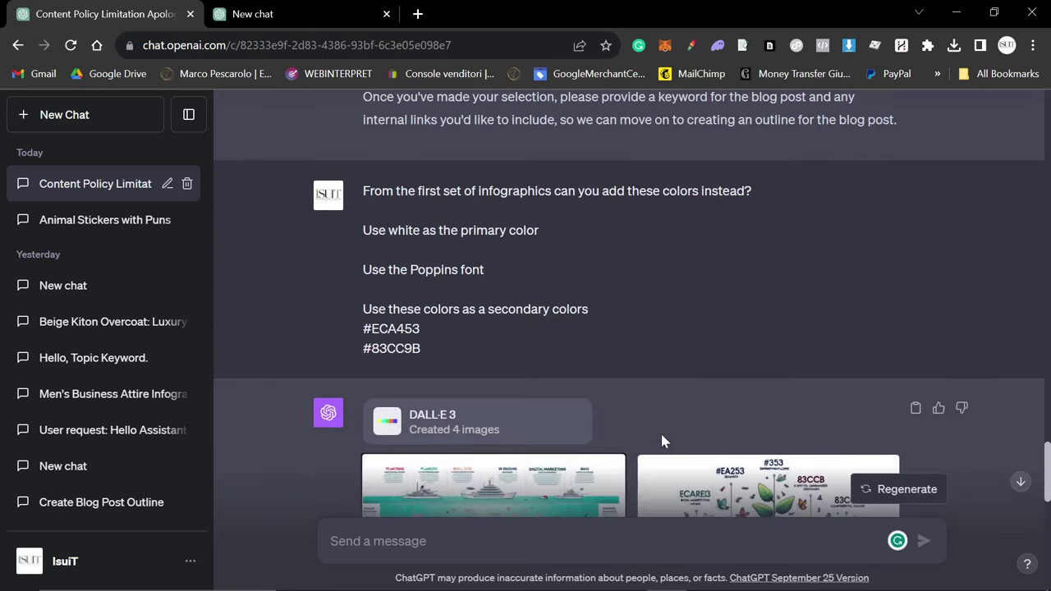
{"action": "scroll", "coordinate": [662, 445], "scroll_direction": "down", "scroll_amount": 2}
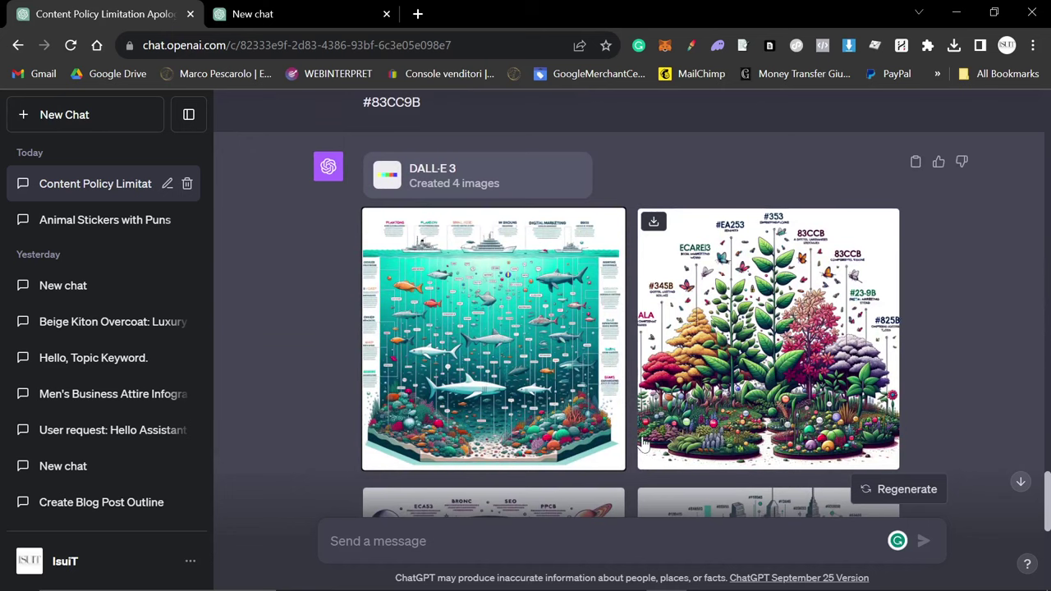
{"action": "scroll", "coordinate": [643, 459], "scroll_direction": "down", "scroll_amount": 2}
{"action": "scroll", "coordinate": [643, 442], "scroll_direction": "down", "scroll_amount": 5}
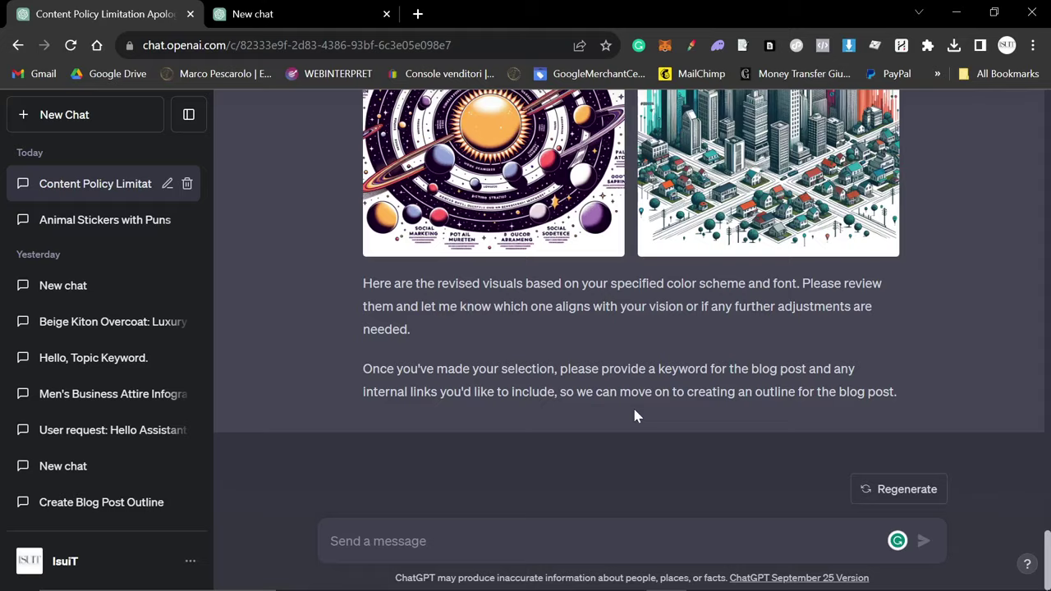
{"action": "scroll", "coordinate": [633, 405], "scroll_direction": "up", "scroll_amount": 5}
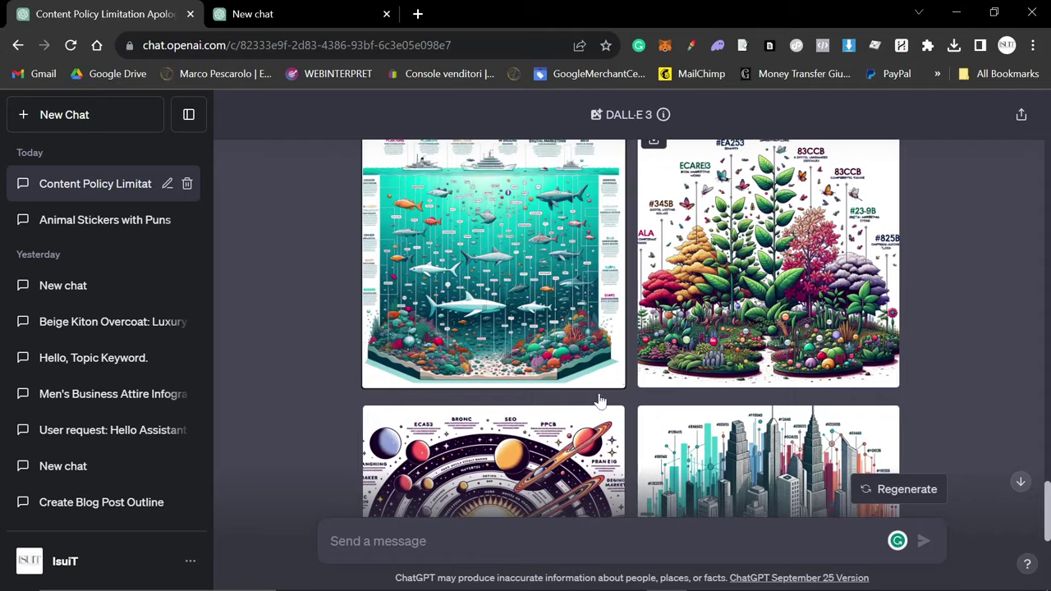
{"action": "scroll", "coordinate": [575, 402], "scroll_direction": "up", "scroll_amount": 3}
{"action": "scroll", "coordinate": [432, 366], "scroll_direction": "down", "scroll_amount": 3}
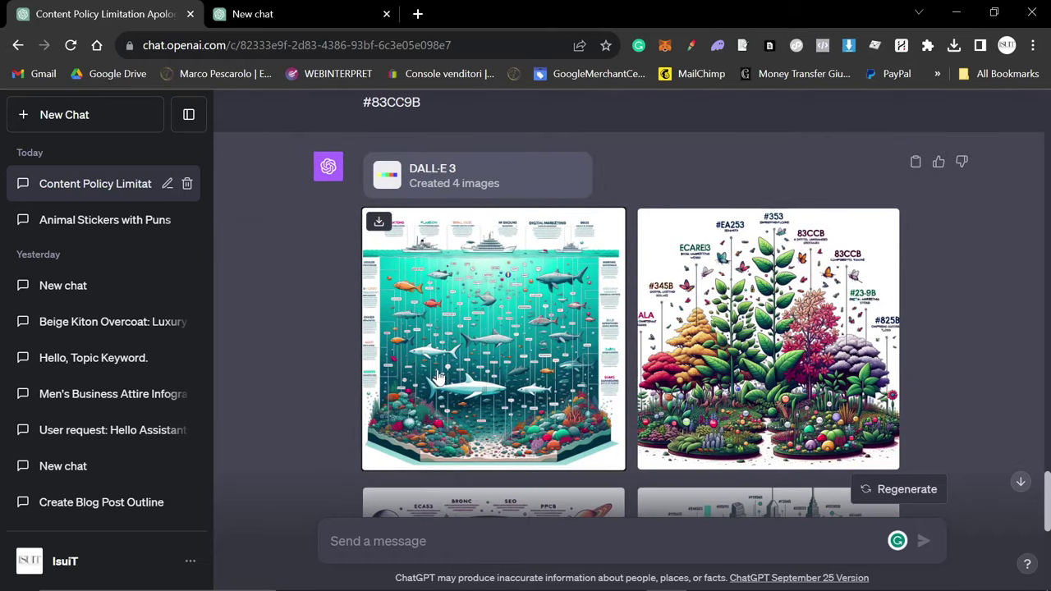